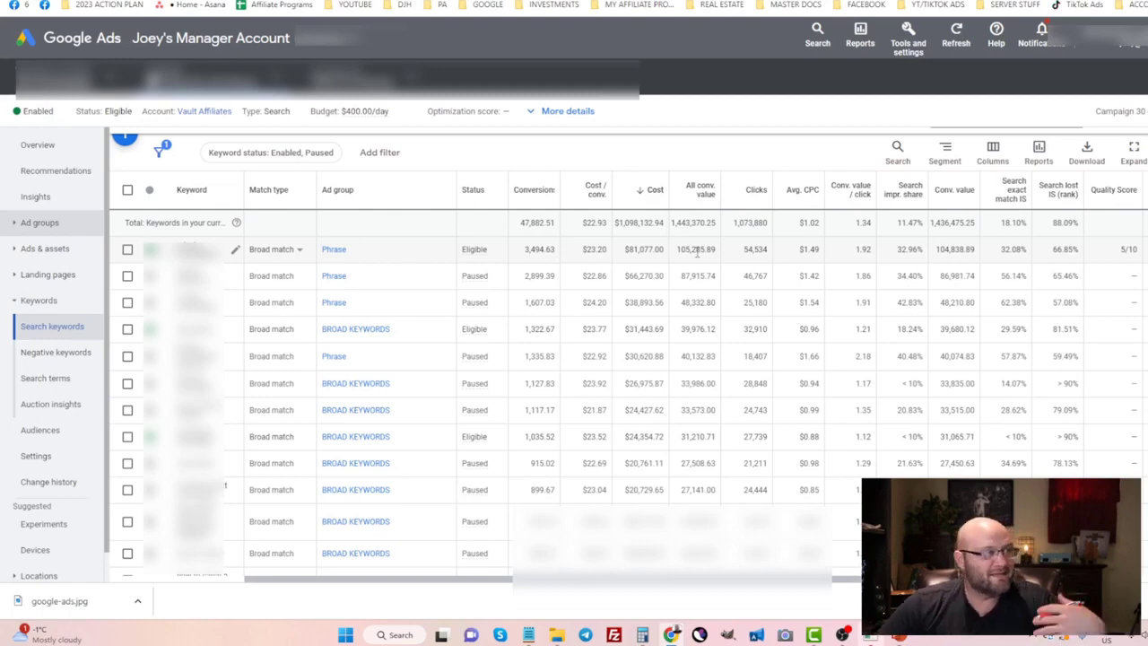
# Switch to CPV Lab Pro and examine the conversion rate of the CPA offer under Offer Performance.
pyautogui.click(551, 7)
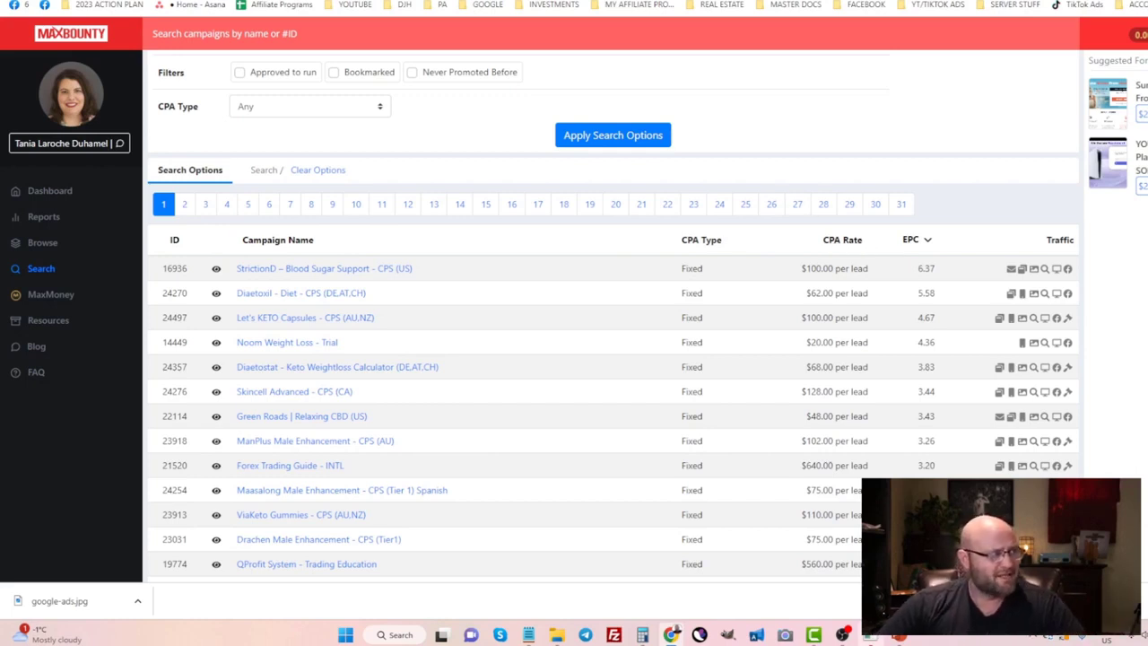
pyautogui.hotkey('ctrl', 'Tab')
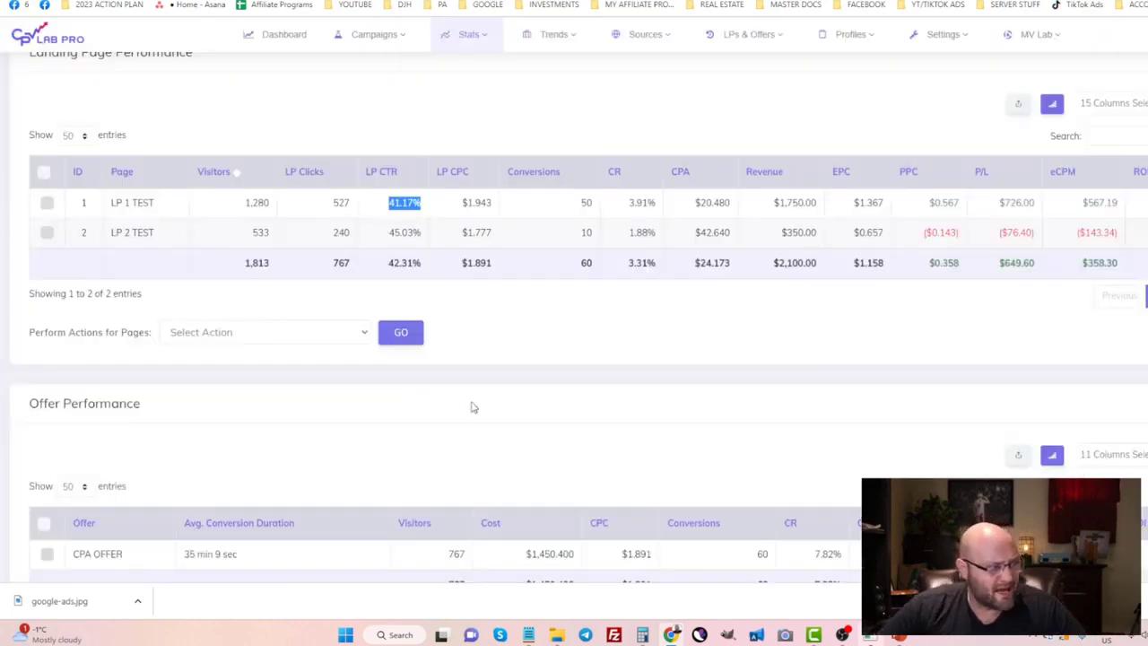
pyautogui.scroll(-1, 473, 407)
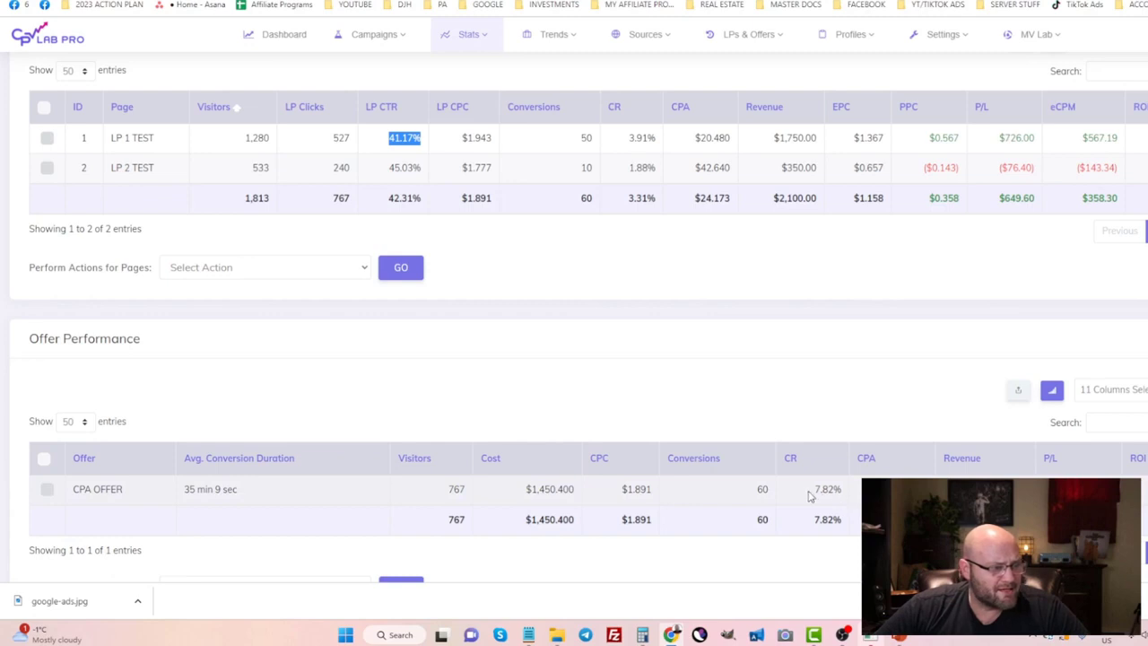
pyautogui.moveTo(811, 490); pyautogui.dragTo(850, 492)
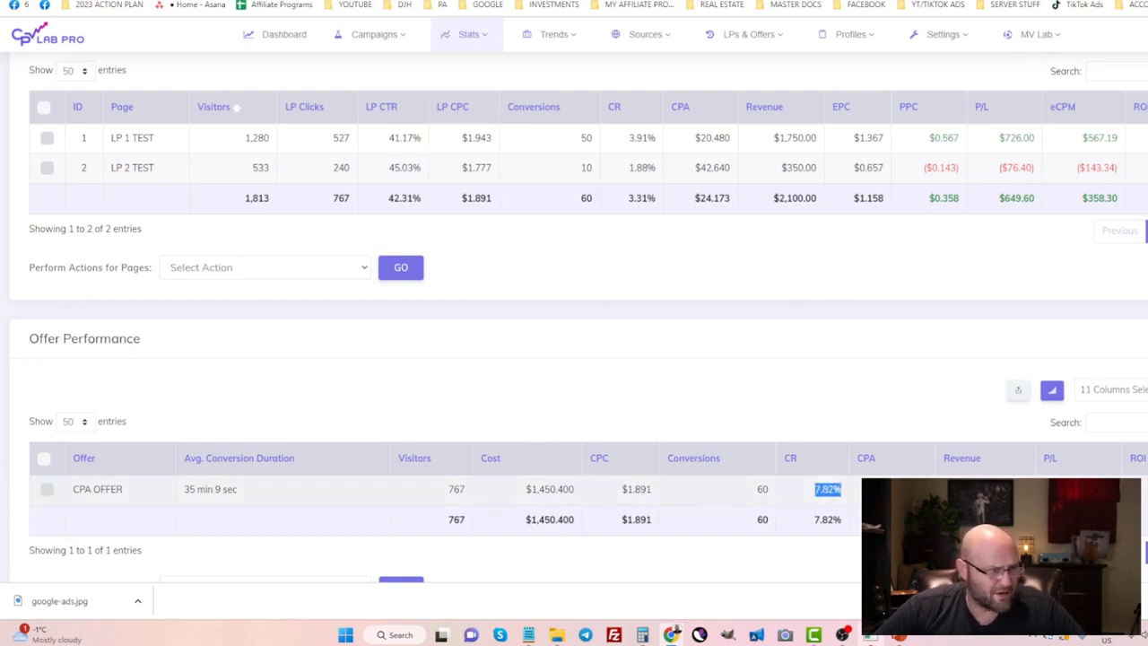
pyautogui.moveTo(821, 489); pyautogui.dragTo(834, 489)
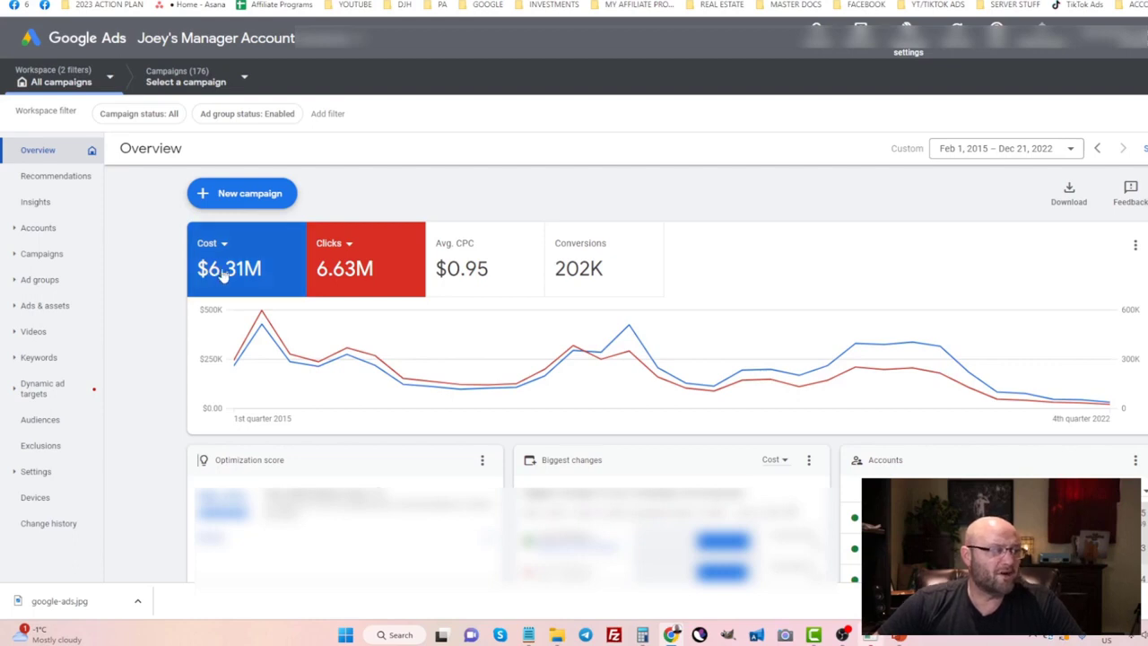
# Switch to MaxBounty and examine the CPA rates of the campaigns in the list sorted by EPC.
pyautogui.moveTo(489, 280)
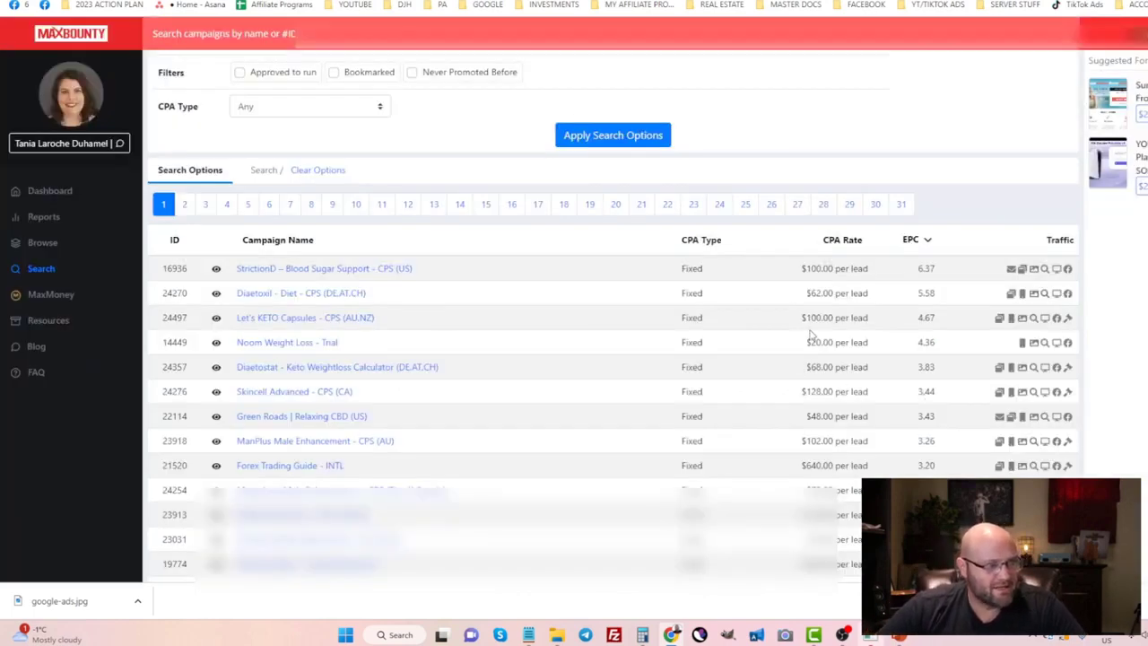
pyautogui.moveTo(813, 366); pyautogui.dragTo(846, 423)
pyautogui.click(833, 415)
pyautogui.scroll(-1, 849, 416)
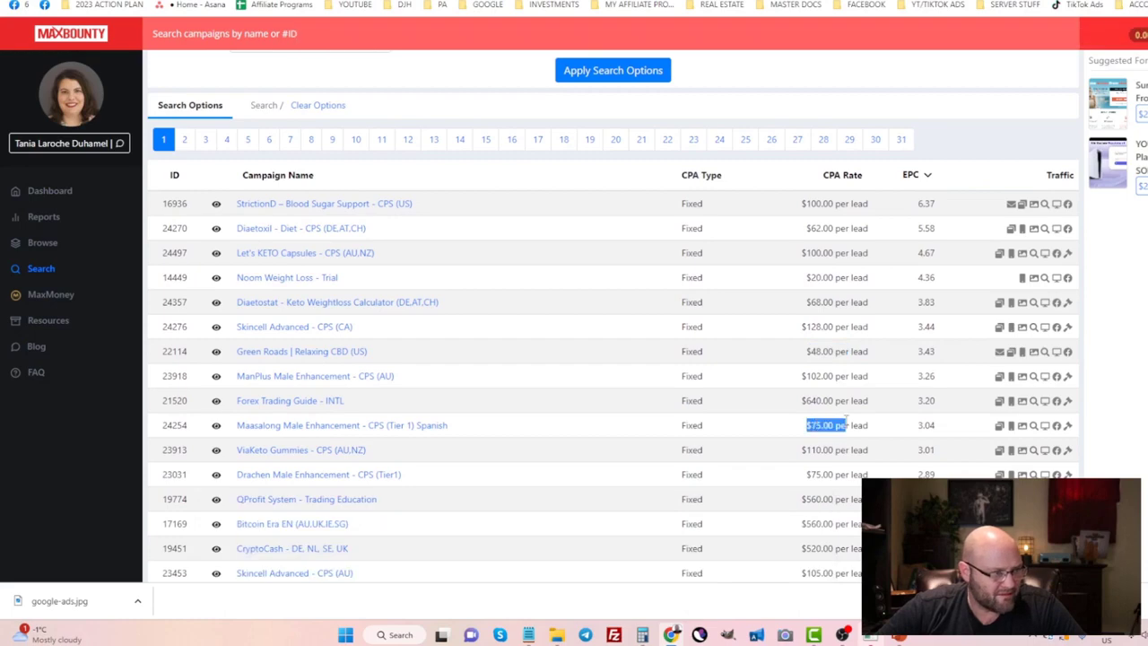
pyautogui.scroll(-2, 845, 430)
pyautogui.scroll(-2, 798, 430)
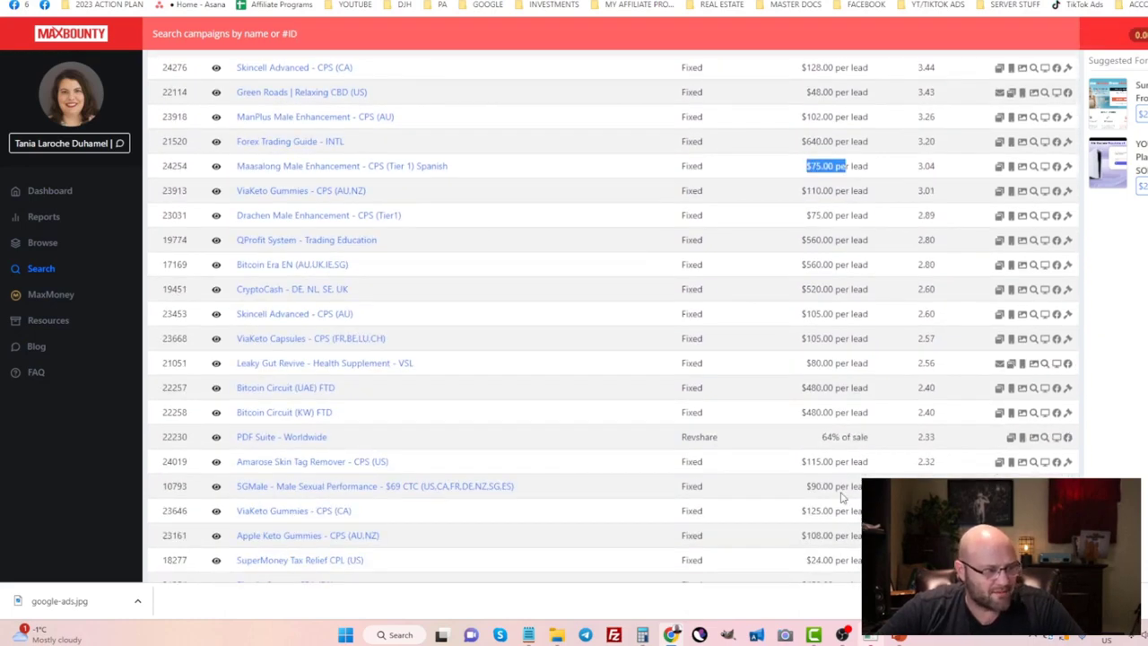
pyautogui.scroll(3, 843, 494)
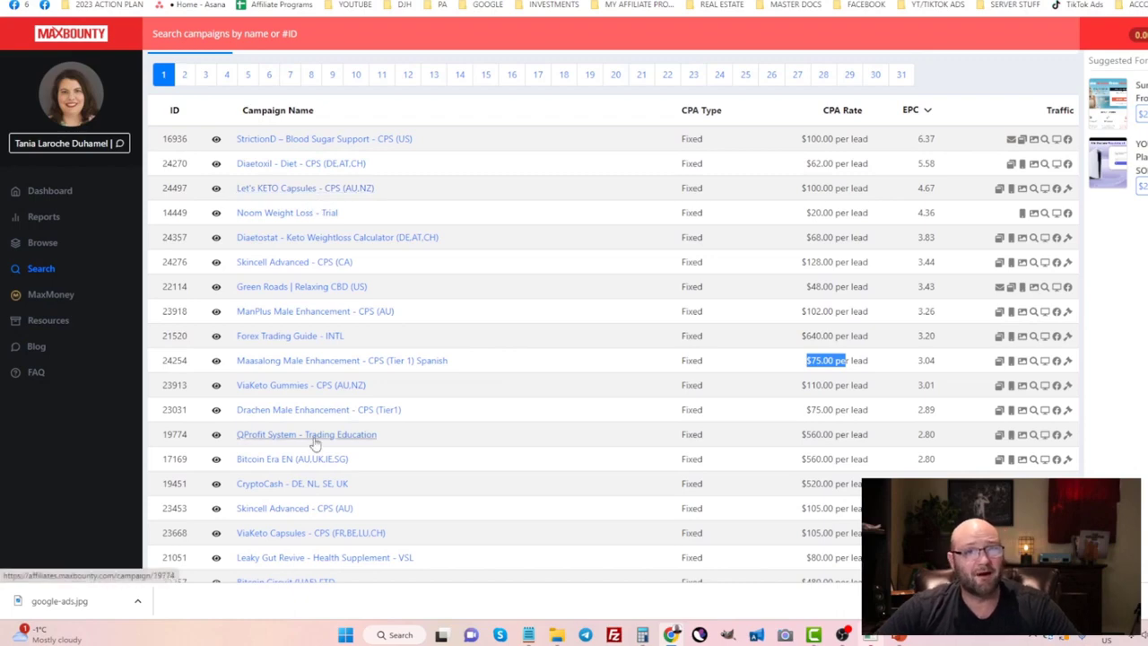
pyautogui.scroll(-2, 313, 442)
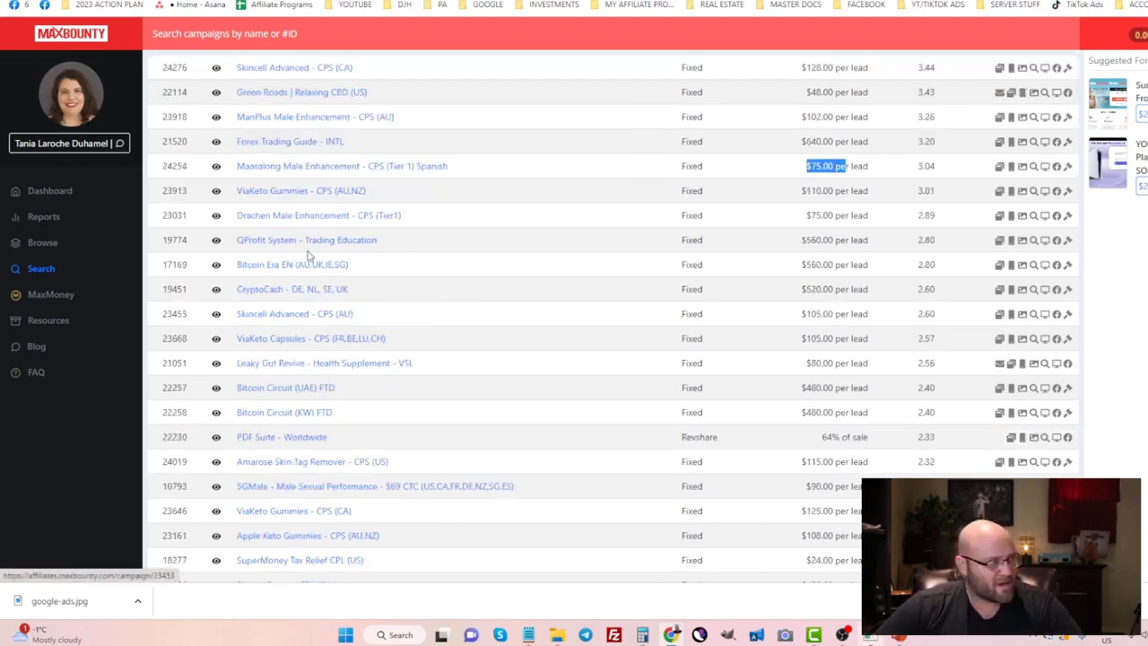
pyautogui.scroll(-1, 301, 197)
pyautogui.scroll(-3, 305, 184)
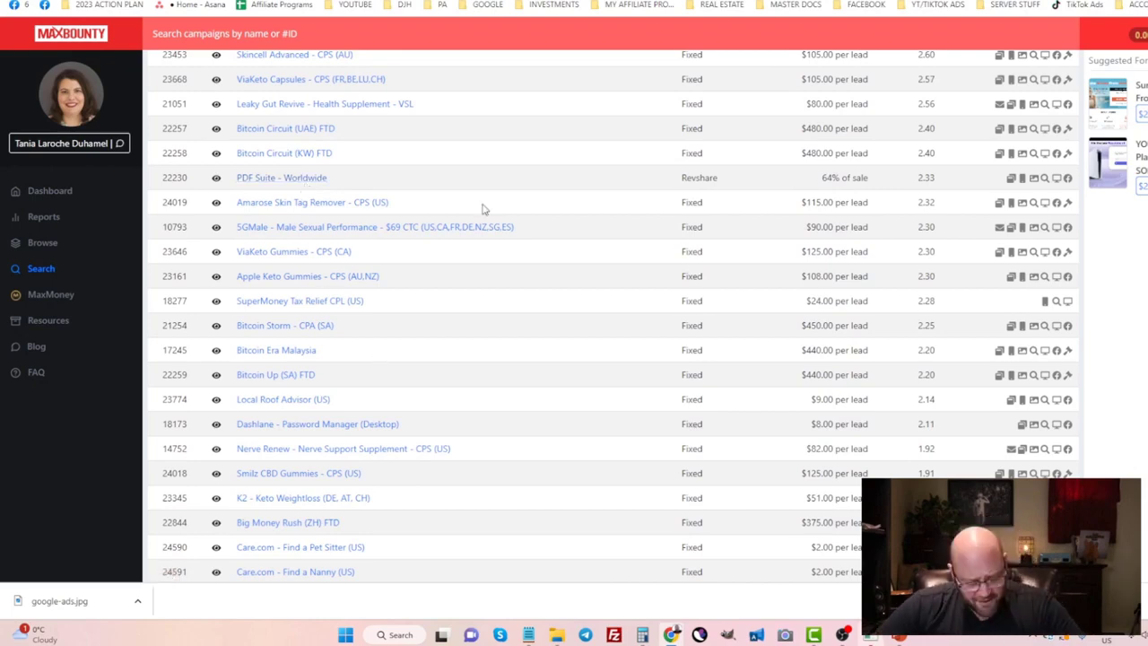
pyautogui.scroll(8, 483, 208)
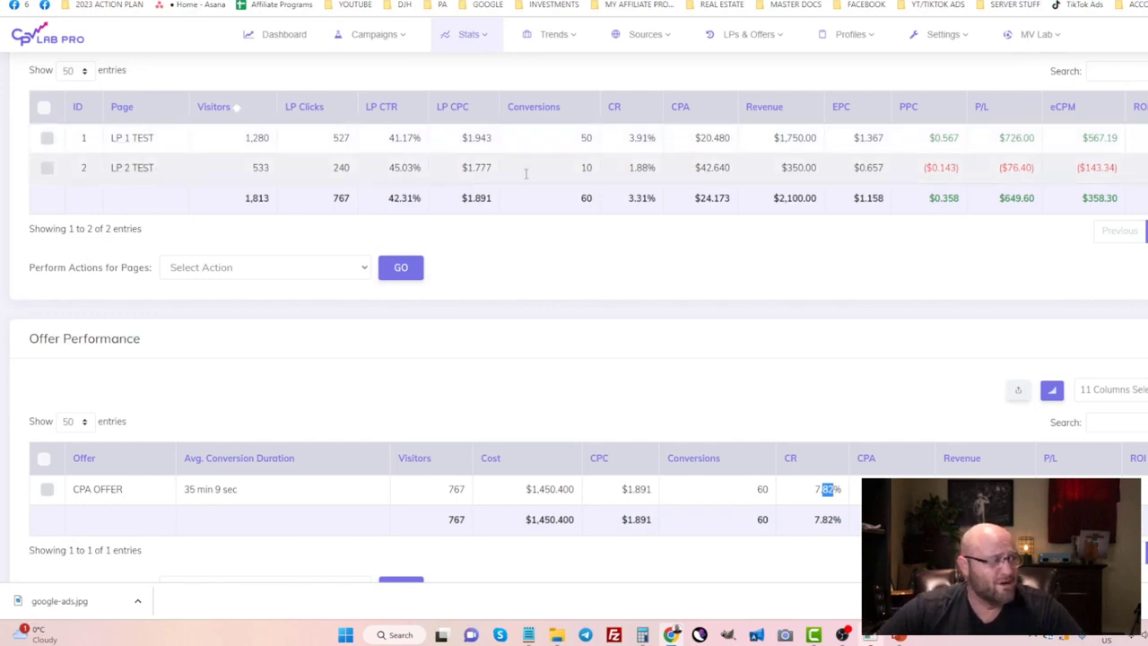
# Check the LP 2 TEST conversion rate in CPV Lab Pro, and review the campaign spreadsheet from clicks on ad through to profit.
pyautogui.moveTo(628, 141); pyautogui.dragTo(659, 173)
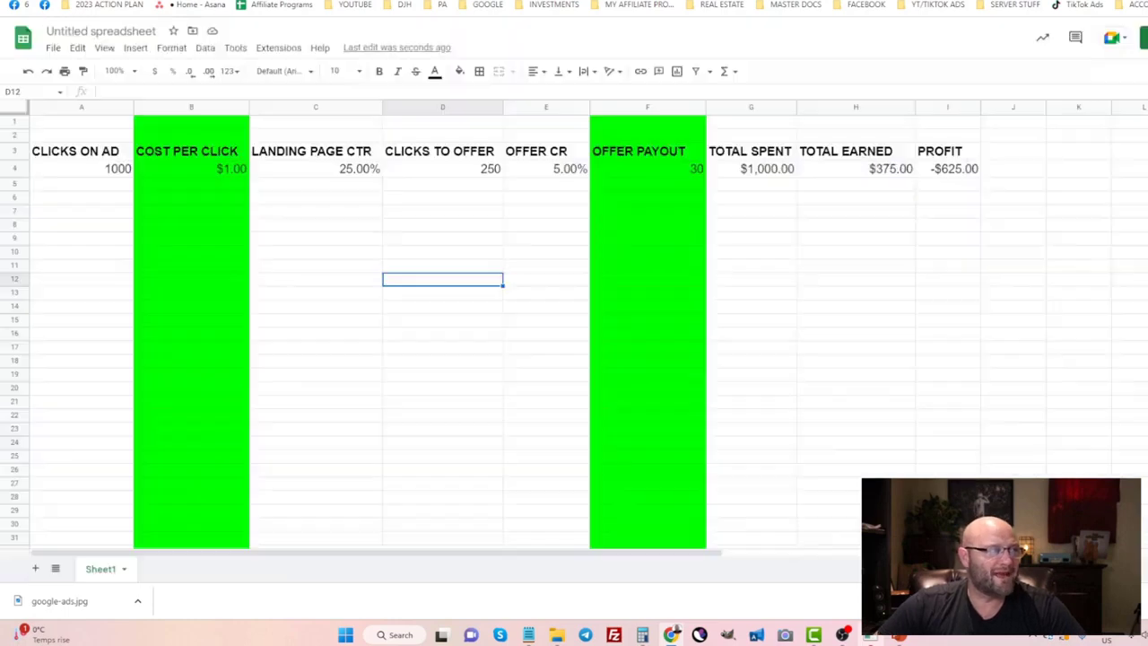
pyautogui.hotkey('ctrl', 'Tab')
pyautogui.click(354, 296)
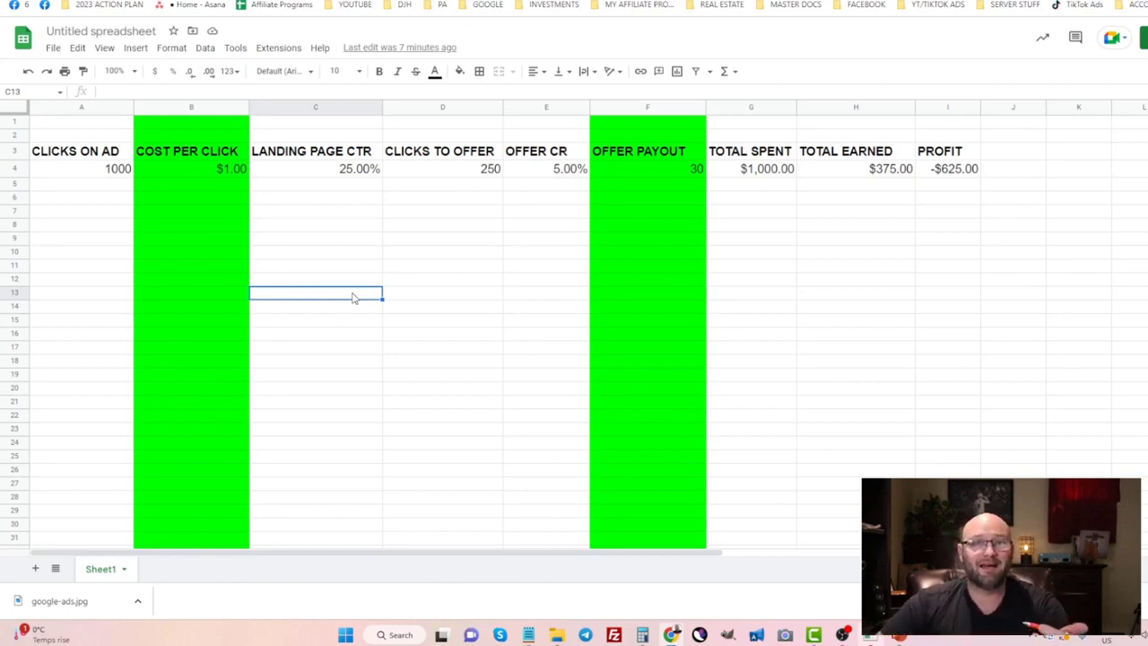
pyautogui.click(71, 175)
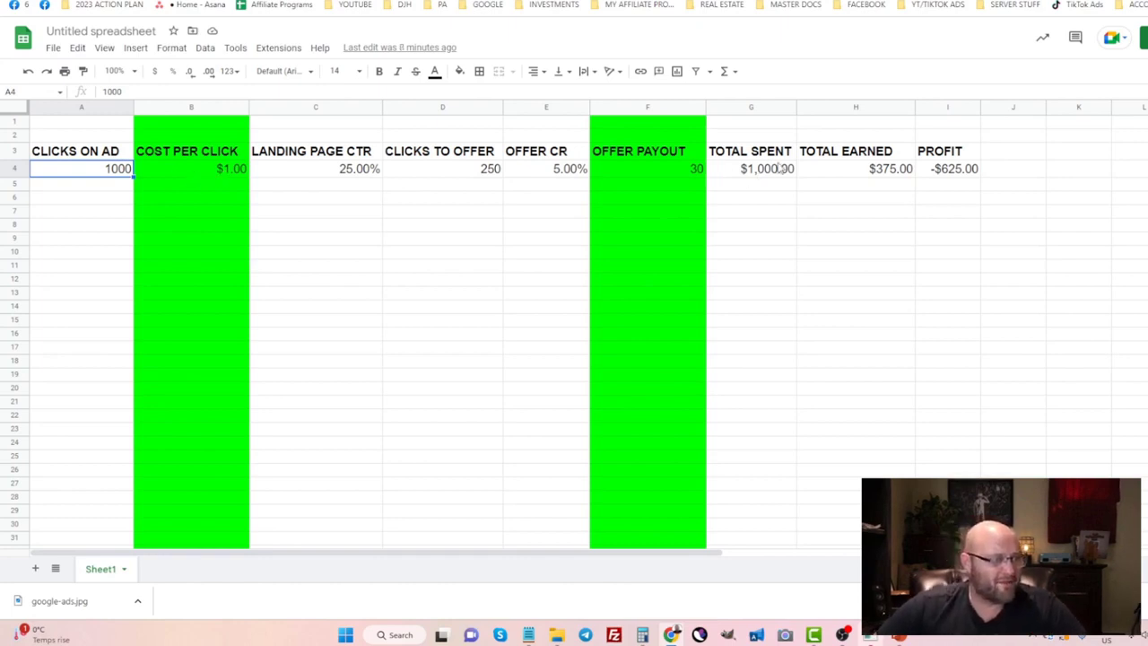
pyautogui.click(292, 158)
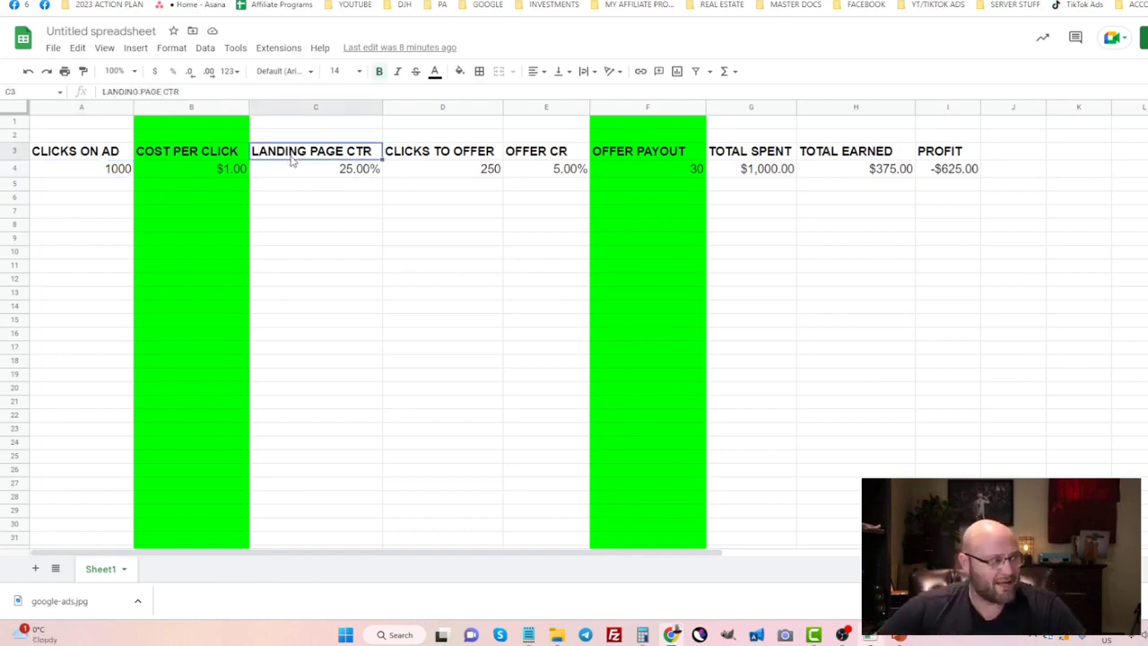
pyautogui.click(354, 176)
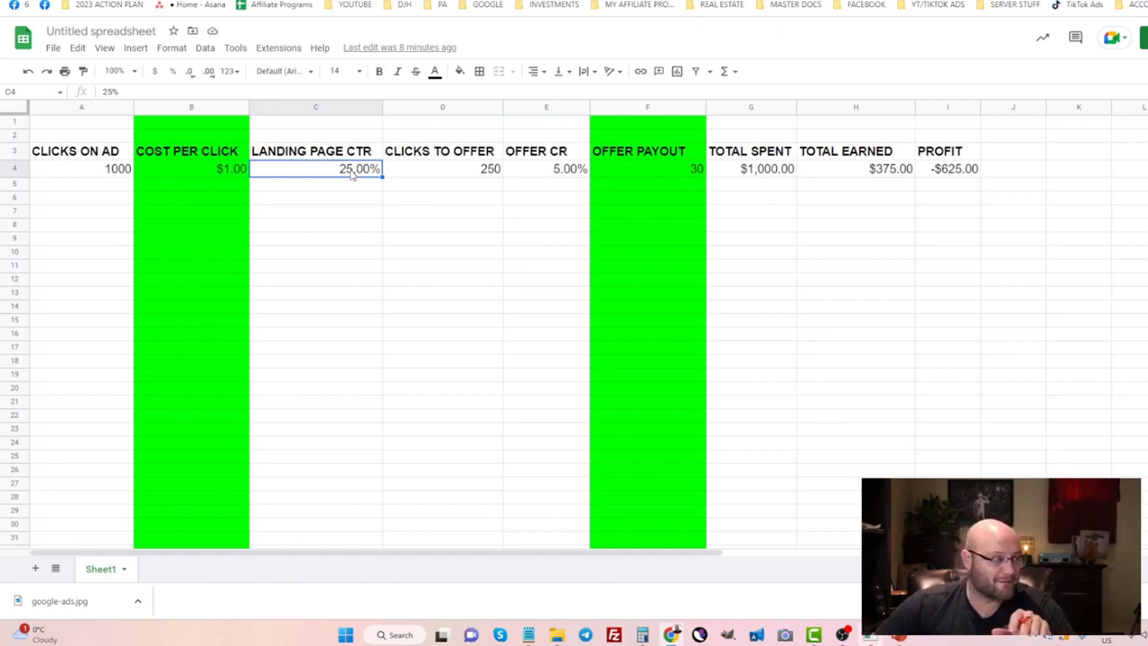
pyautogui.click(438, 157)
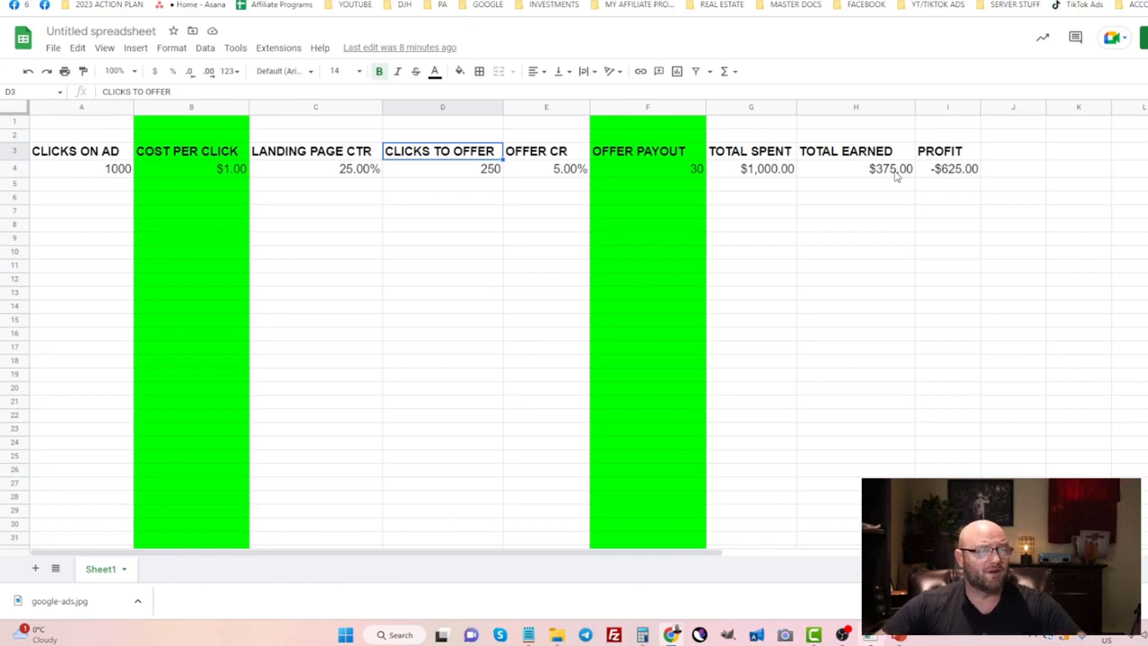
pyautogui.click(968, 176)
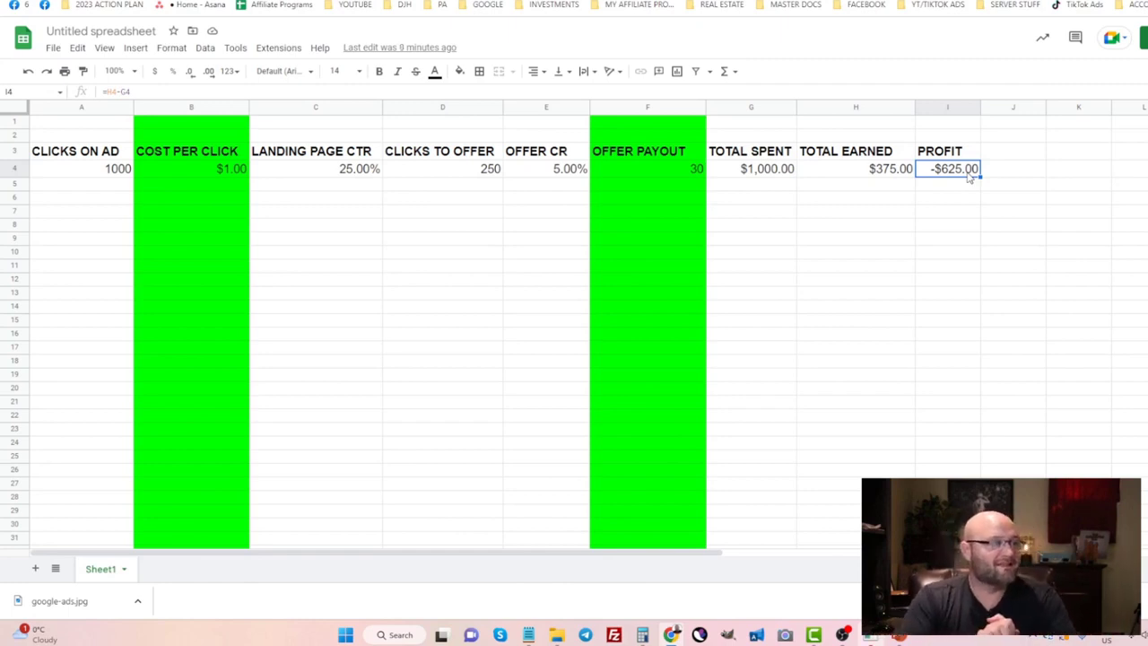
pyautogui.click(75, 107)
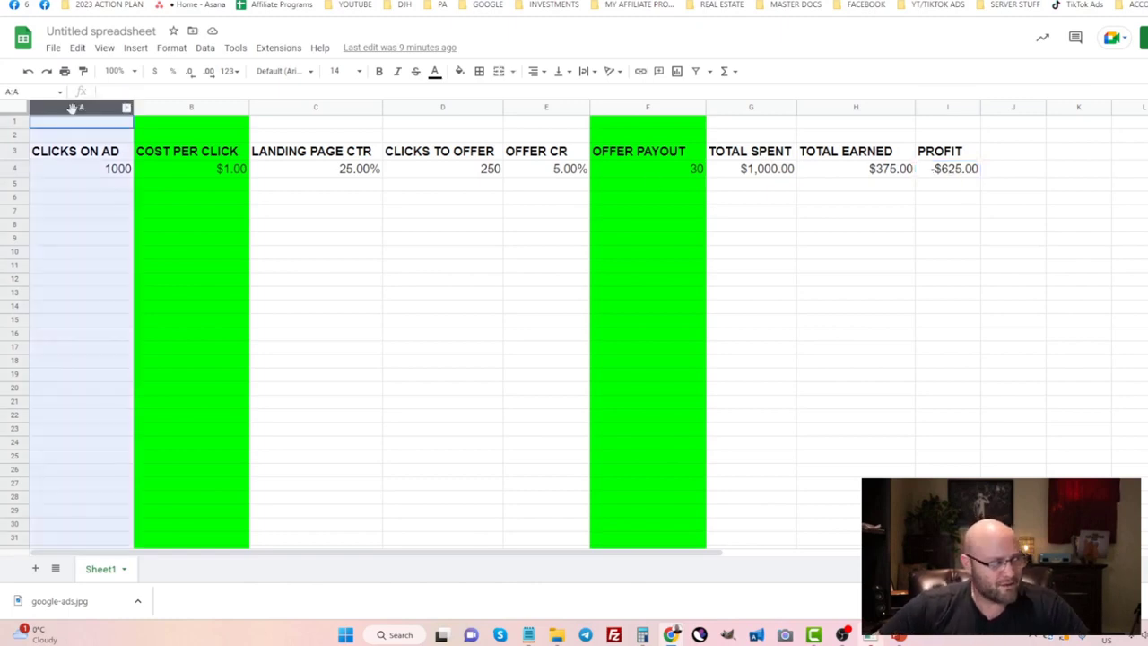
pyautogui.click(883, 107)
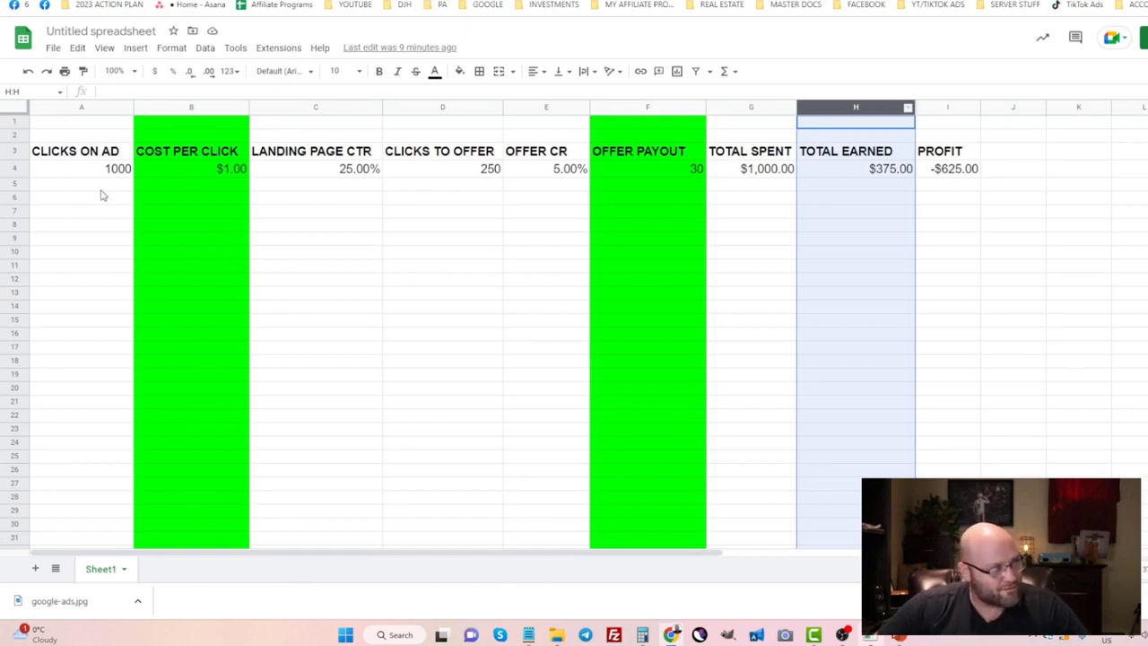
pyautogui.click(199, 172)
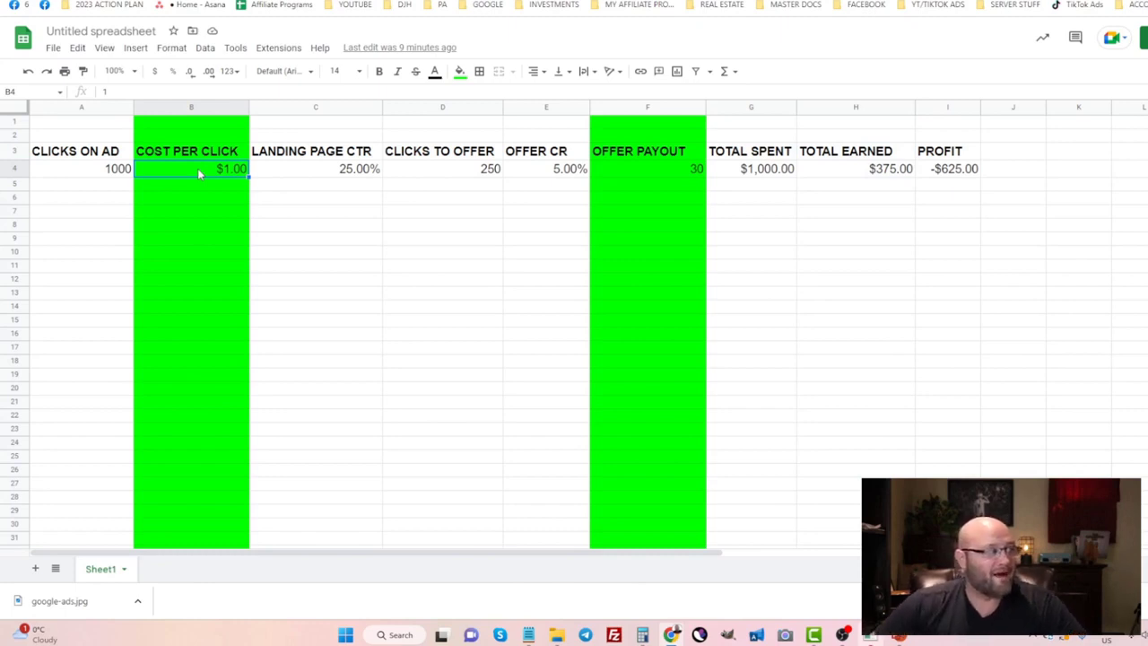
pyautogui.click(70, 157)
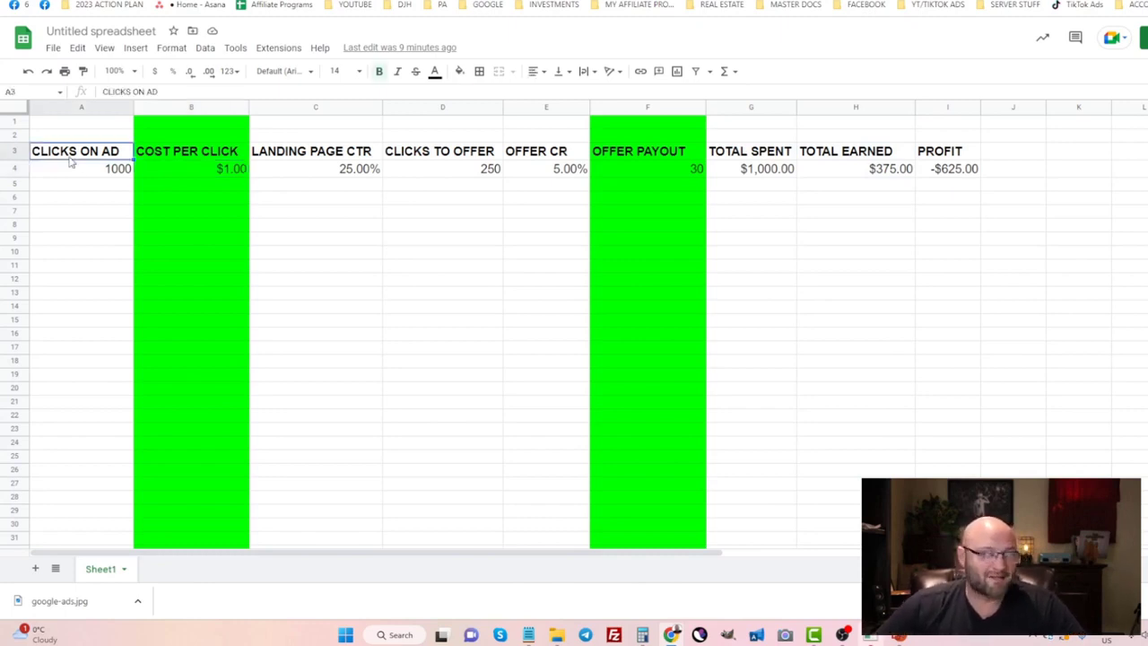
# Switch to Google Ads, examine the average CPC of the first search keyword, and return to the spreadsheet.
pyautogui.hotkey('ctrl', 'Tab')
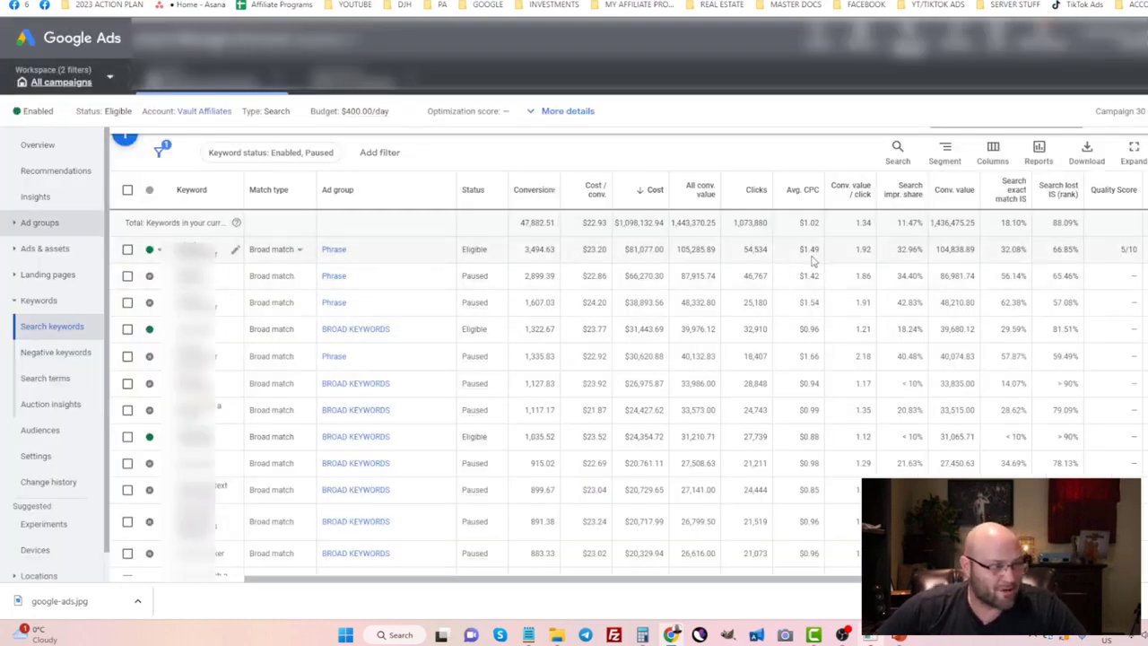
pyautogui.moveTo(806, 251)
pyautogui.mouseDown()
pyautogui.moveTo(822, 251)
pyautogui.moveTo(801, 249)
pyautogui.mouseUp()
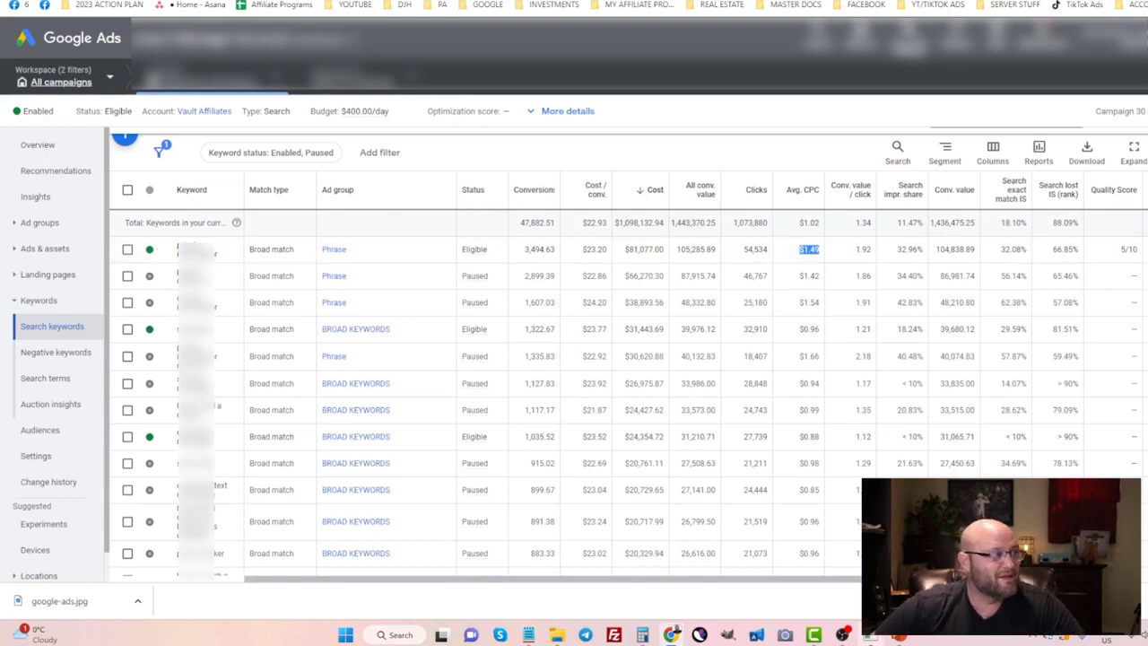
pyautogui.hotkey('ctrl', 'Tab')
# Set the cost per click in cell B4 to 0.5.
pyautogui.click(238, 170)
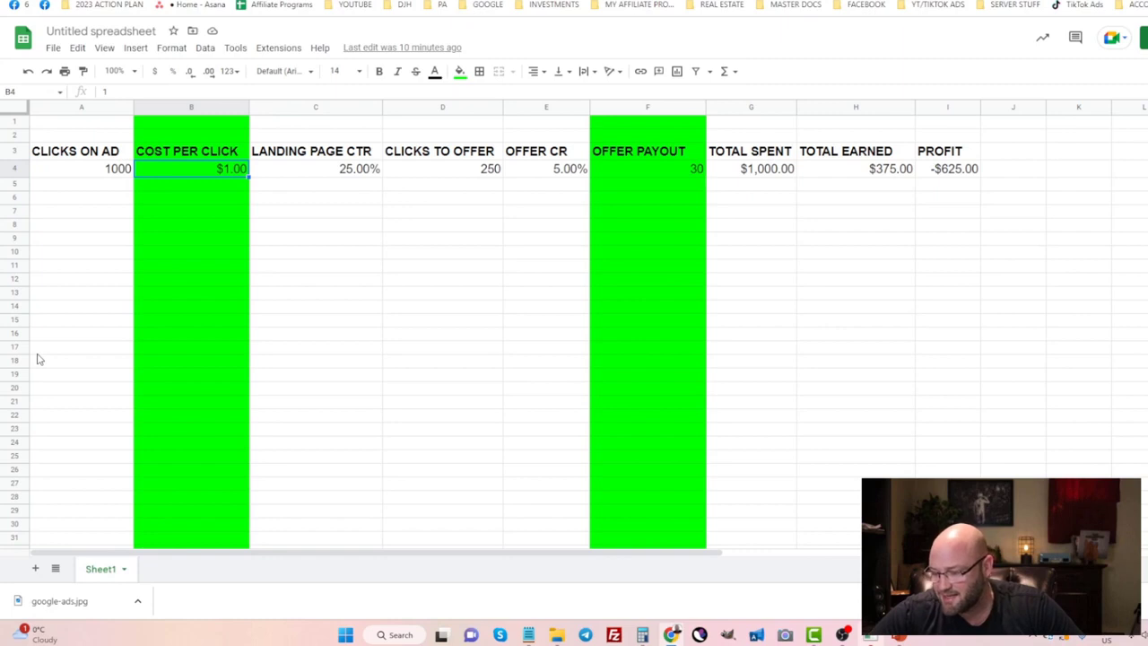
pyautogui.write('0.5')
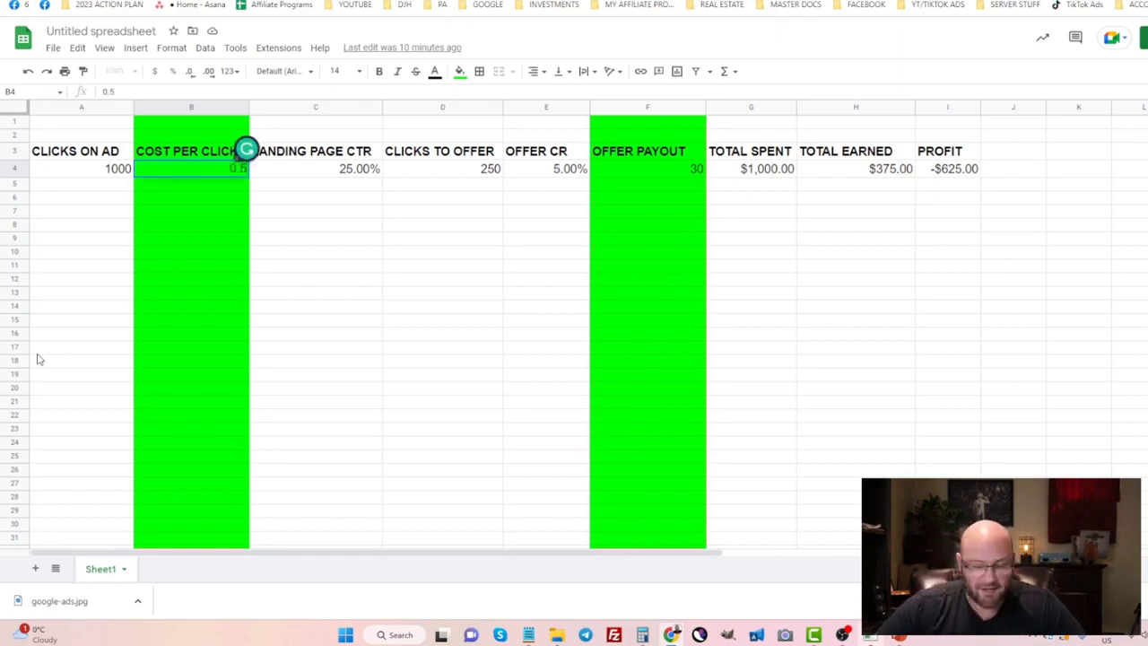
pyautogui.press('Return')
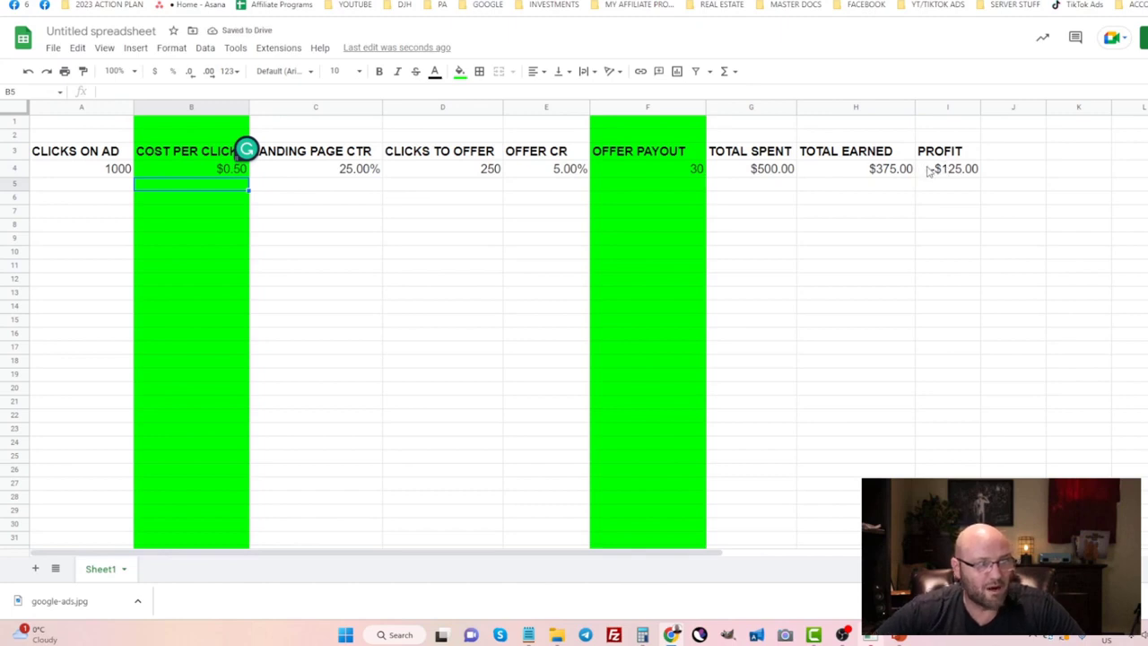
# Set the cost per click in cell B4 to 1.00.
pyautogui.click(204, 168)
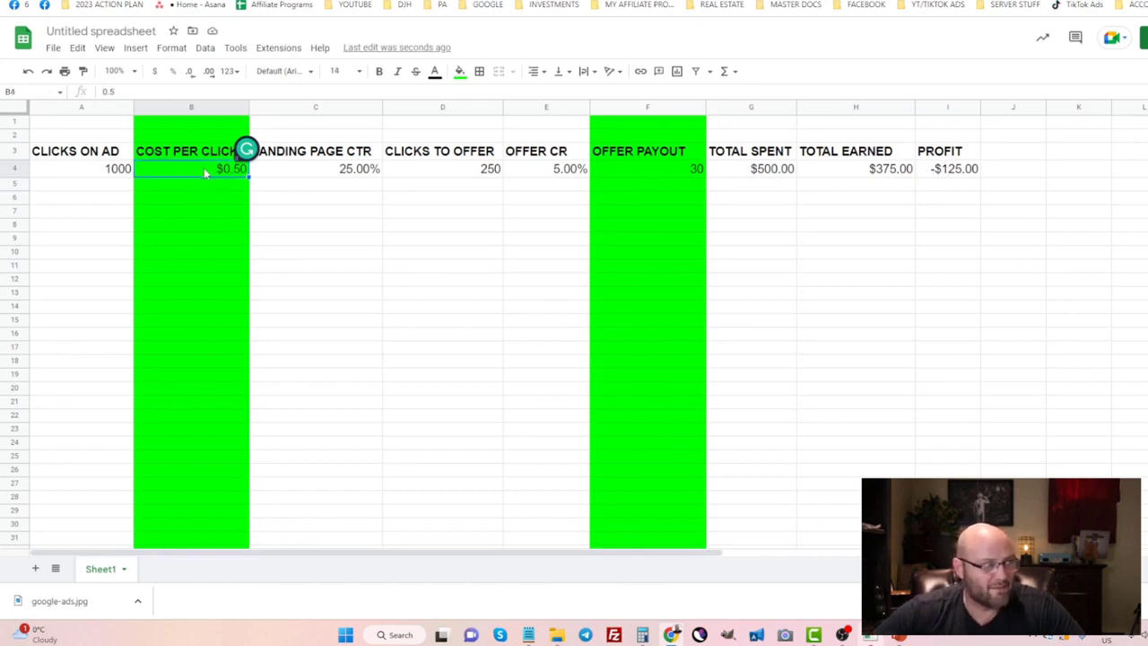
pyautogui.write('1.00')
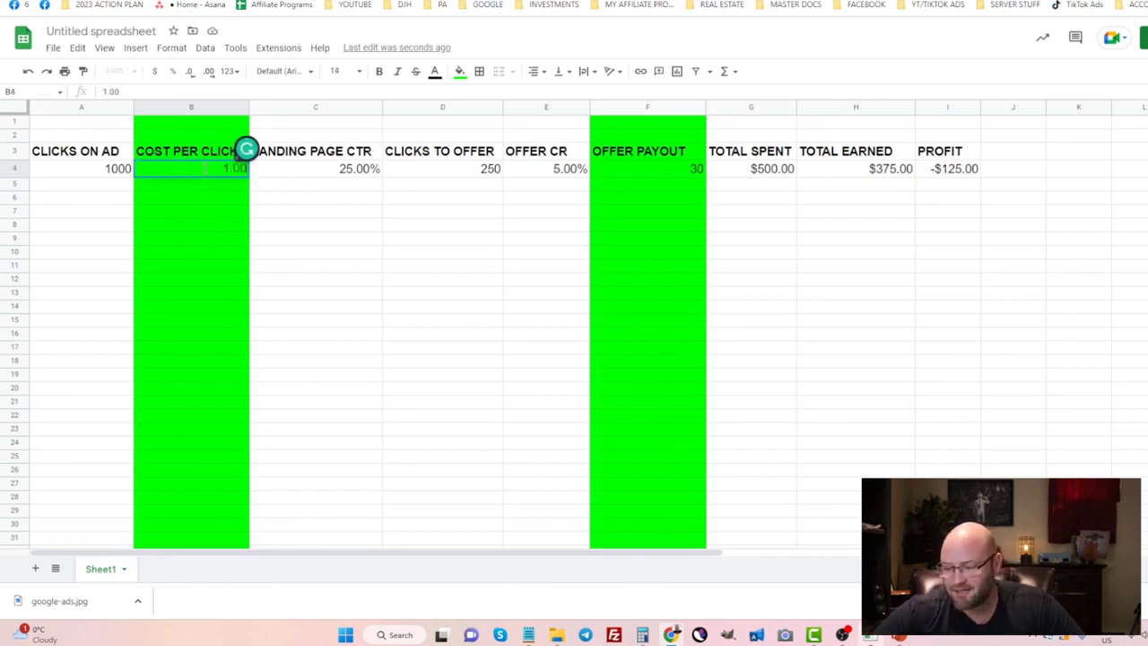
pyautogui.click(296, 234)
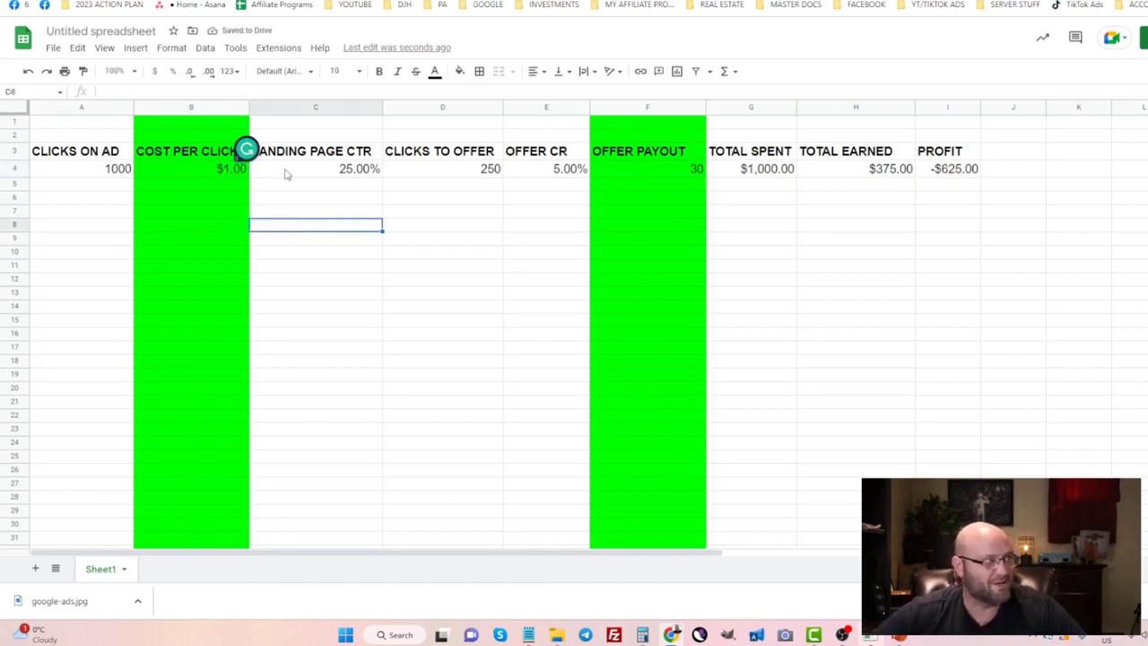
# Examine the landing page CTR of LP 2 TEST in CPV Lab Pro and return to the landing page CTR cell in the spreadsheet.
pyautogui.click(359, 175)
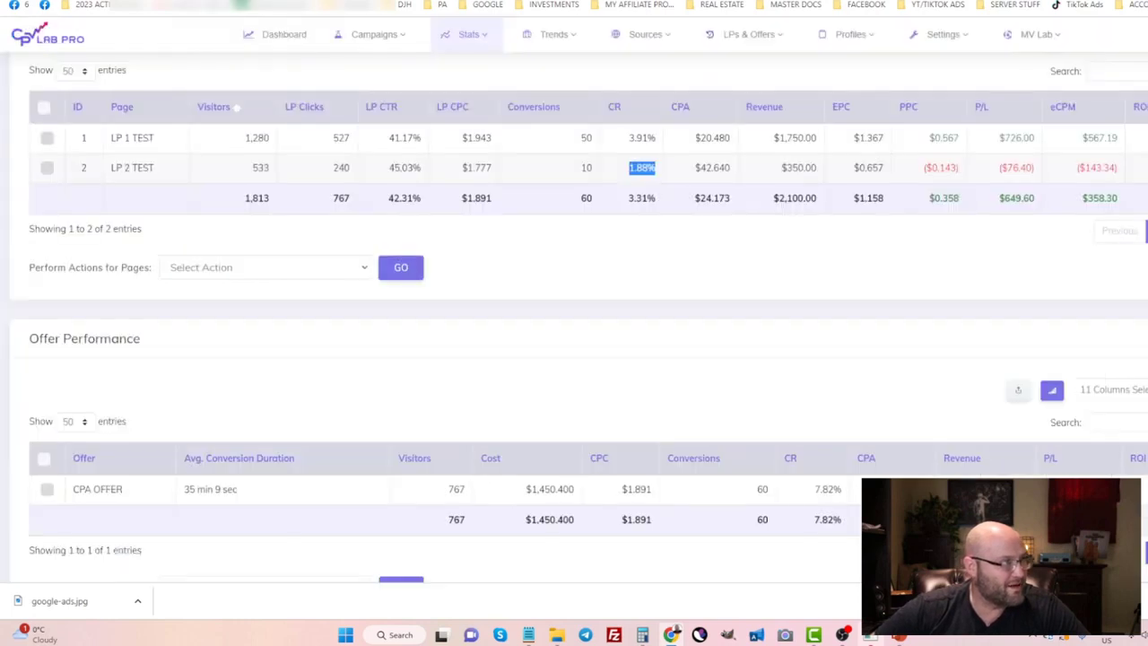
pyautogui.click(260, 1)
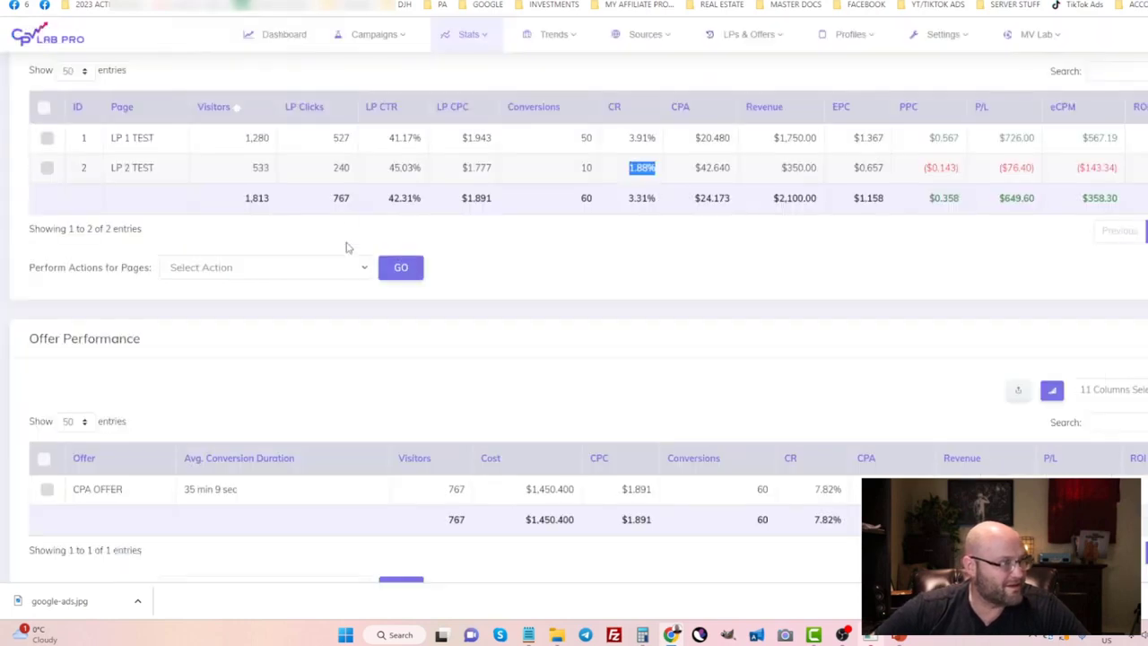
pyautogui.moveTo(388, 173)
pyautogui.mouseDown()
pyautogui.moveTo(422, 169)
pyautogui.moveTo(386, 171)
pyautogui.mouseUp()
pyautogui.click(410, 167)
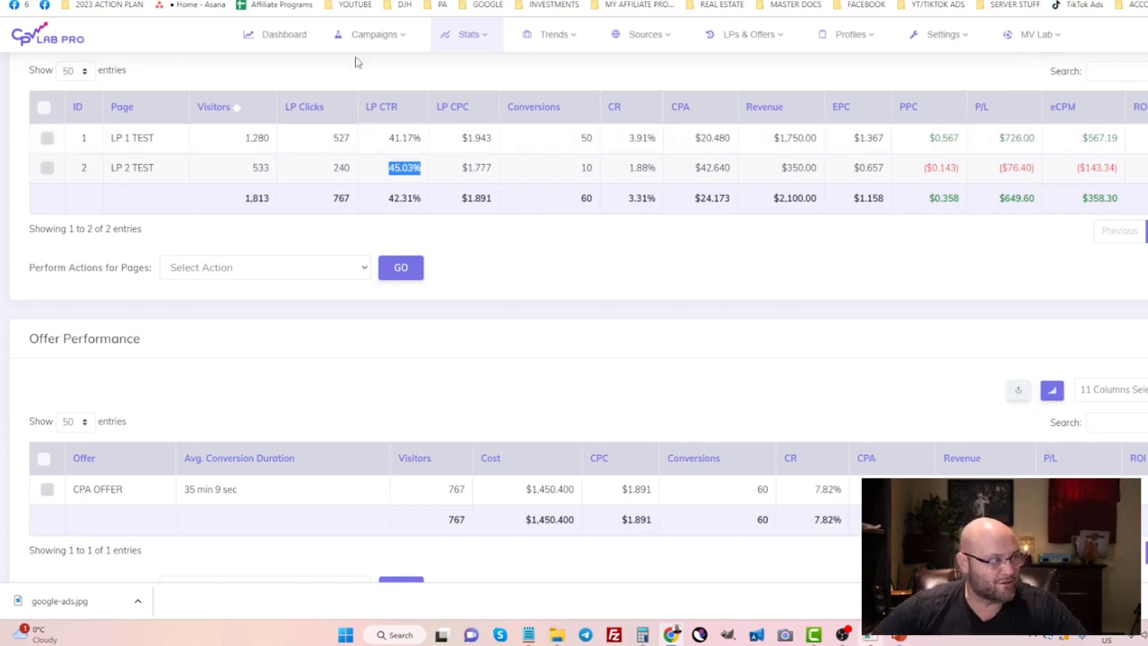
pyautogui.hotkey('ctrl', 'Tab')
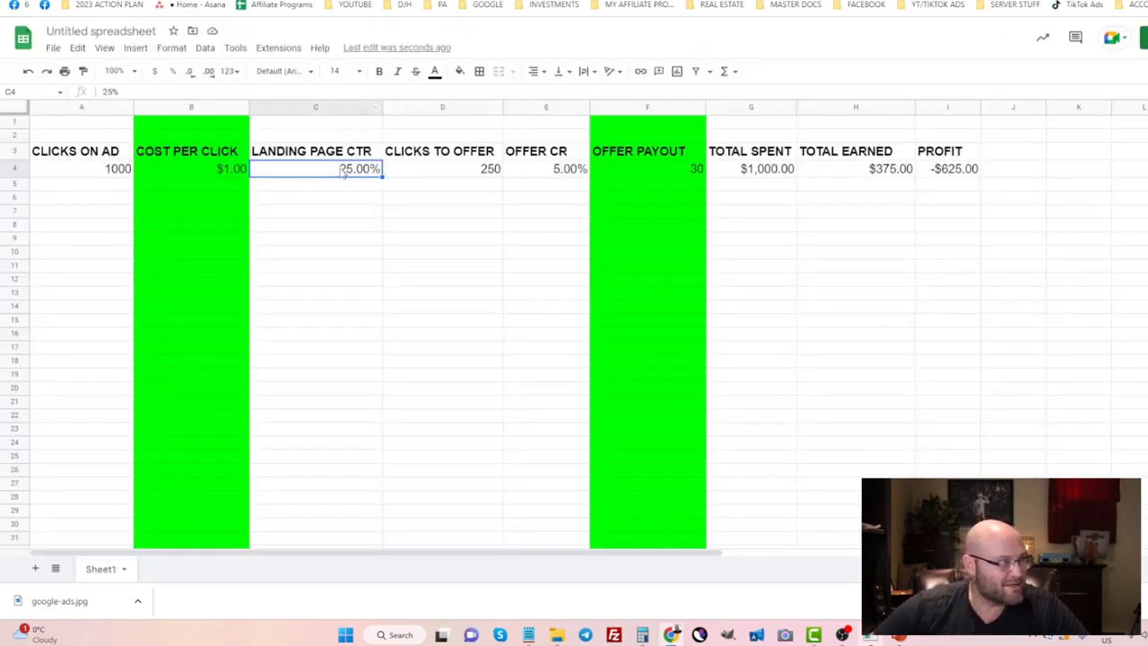
# Set the landing page CTR in cell C4 to 45% and select the offer CR value in cell E4.
pyautogui.write('45')
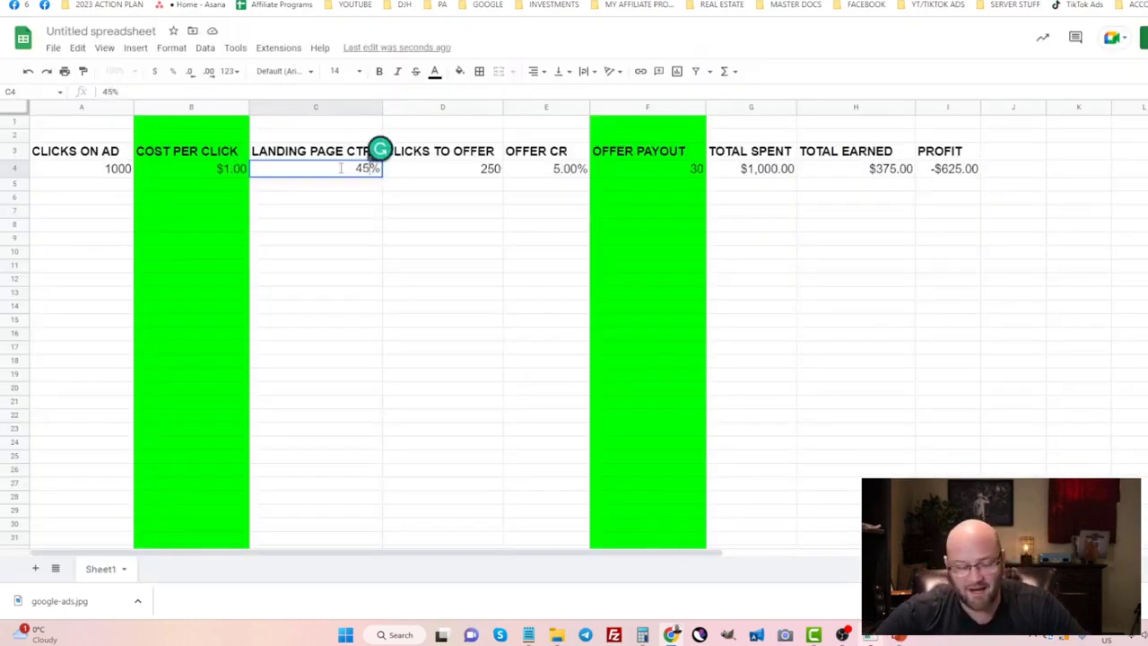
pyautogui.click(929, 226)
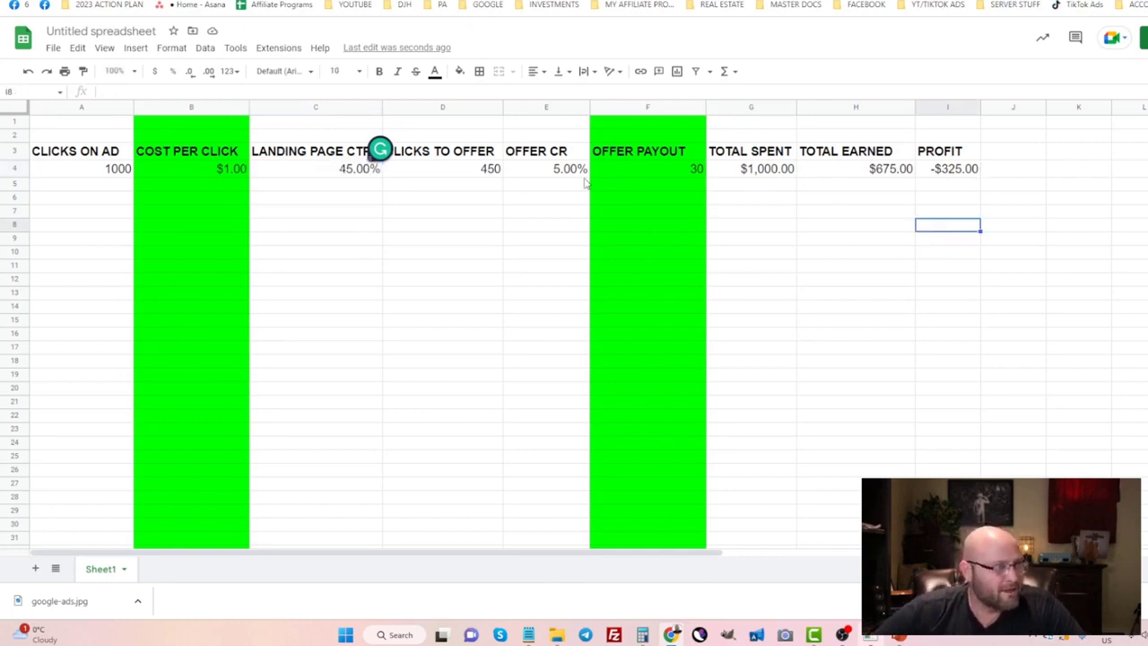
pyautogui.click(541, 171)
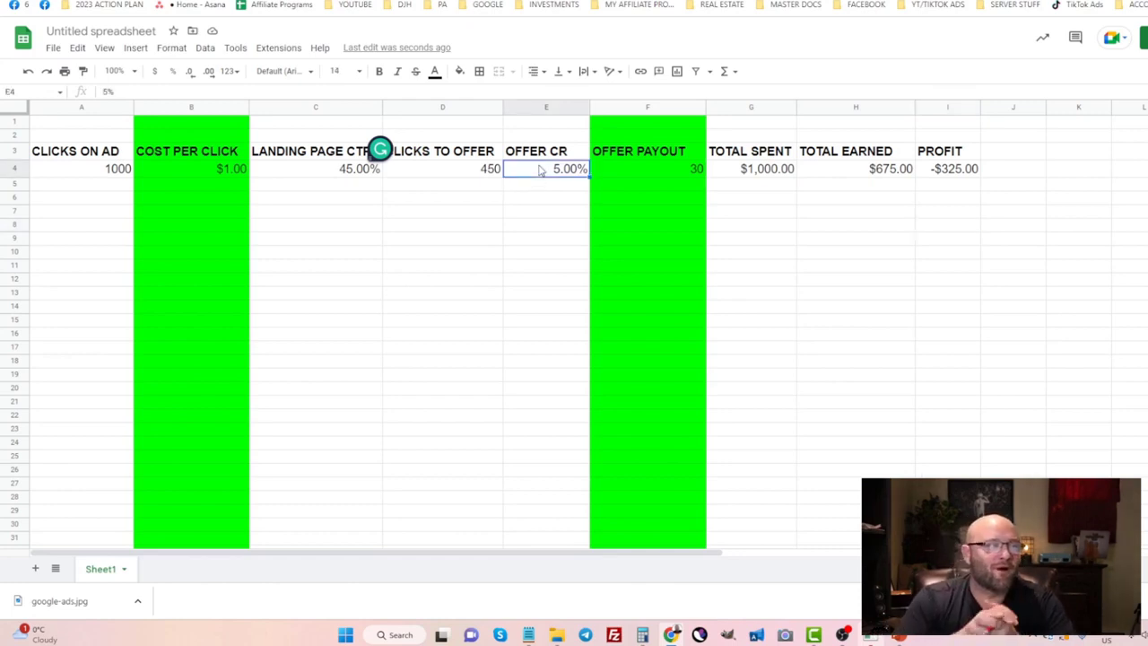
# Set the offer payout in cell F4 to 37.5 and check the recalculated profit in cell I4.
pyautogui.click(634, 170)
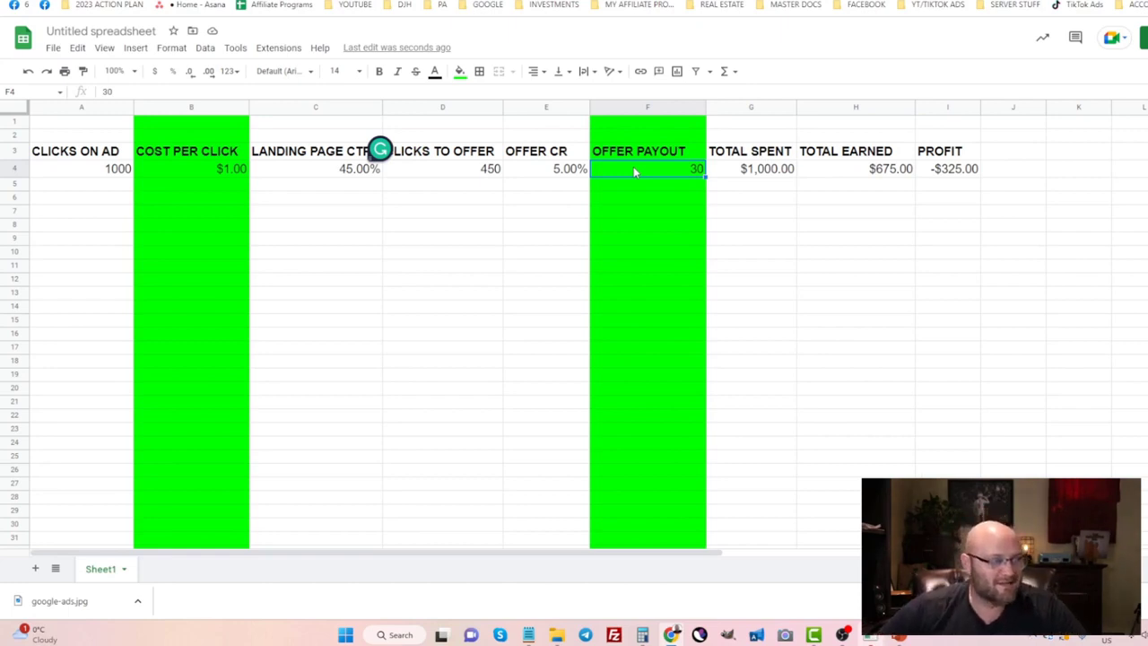
pyautogui.doubleClick(696, 171)
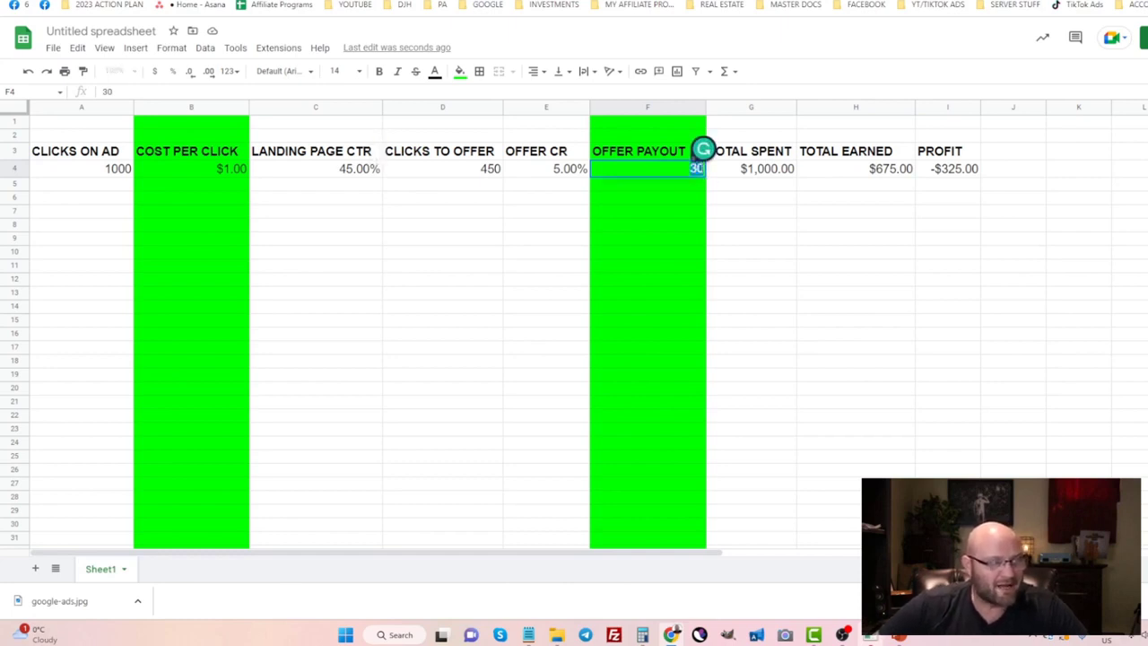
pyautogui.write('3')
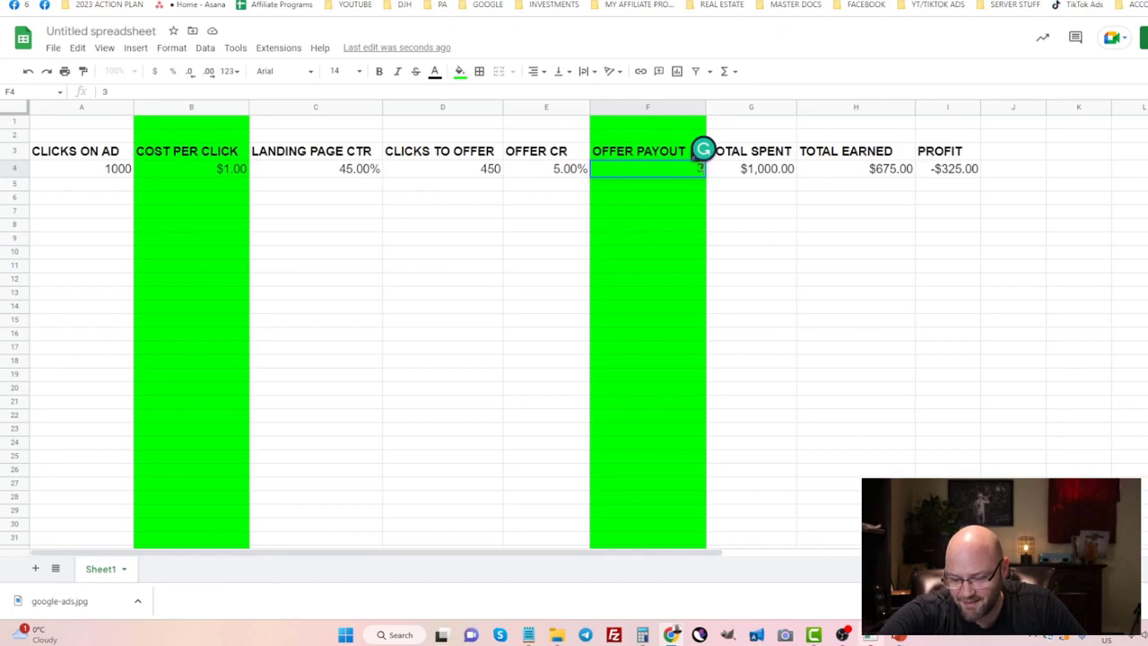
pyautogui.write('7')
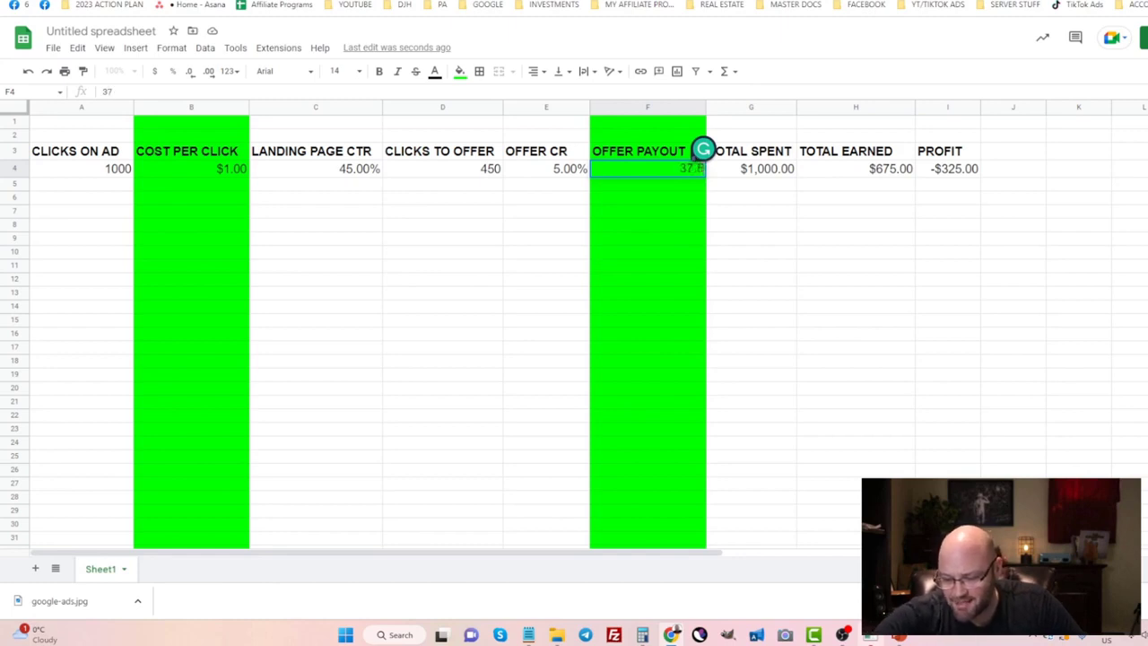
pyautogui.write('.5')
pyautogui.click(847, 266)
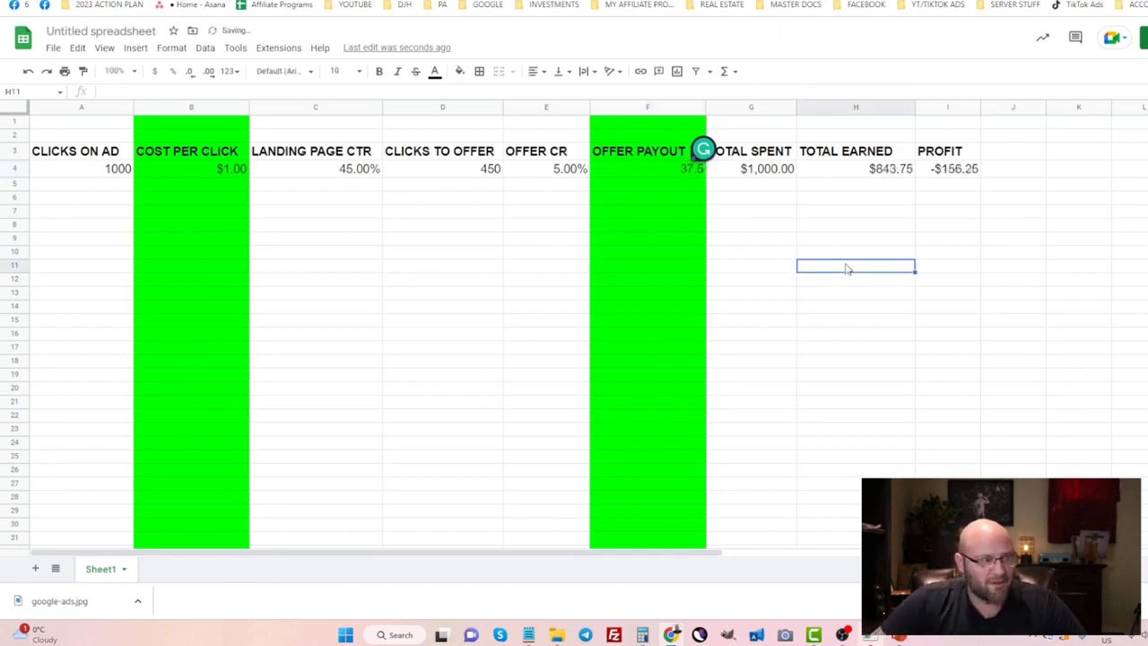
pyautogui.click(948, 169)
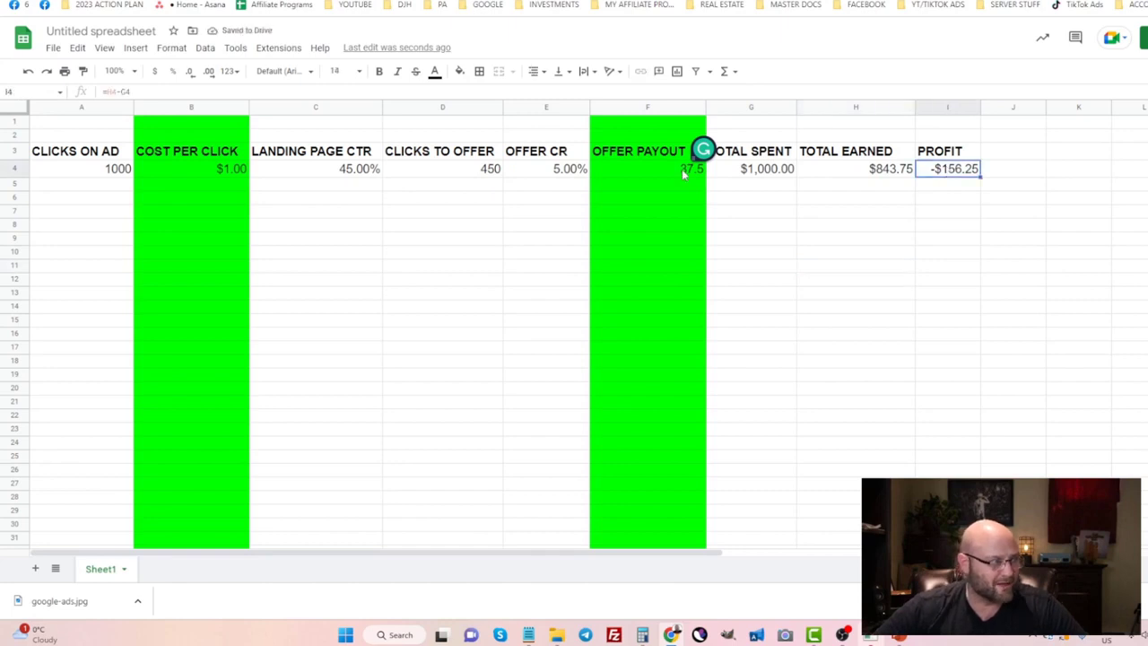
# Switch to CPV Lab Pro, examine the conversion rate of CPA OFFER under Offer Performance, and return to the spreadsheet.
pyautogui.click(316, 148)
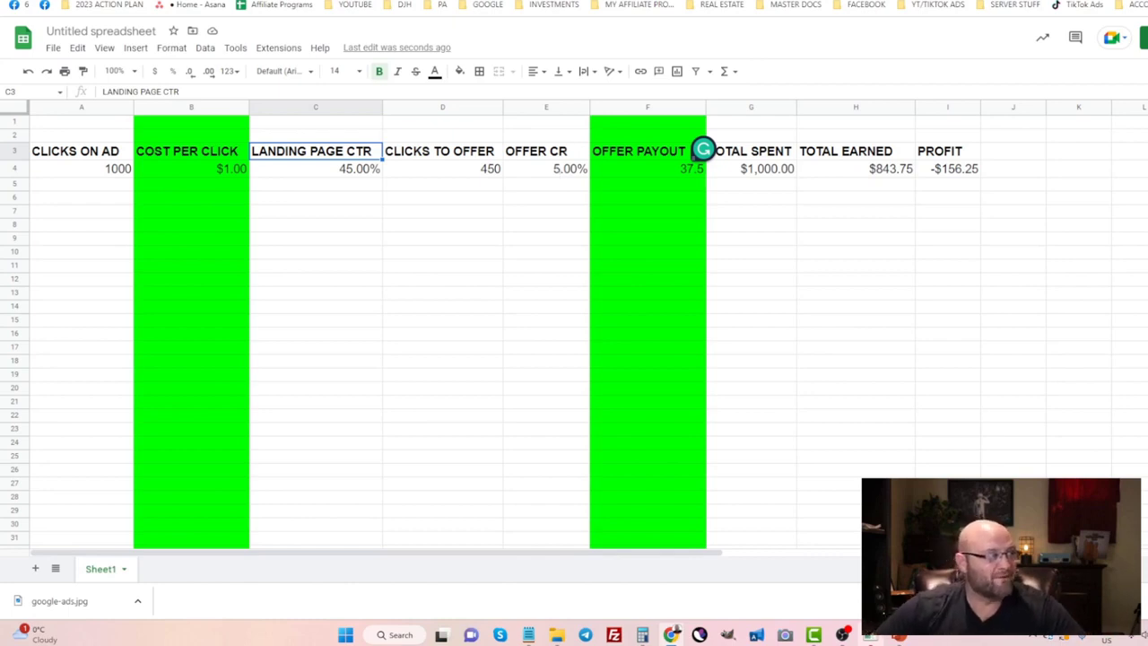
pyautogui.hotkey('ctrl', 'Tab')
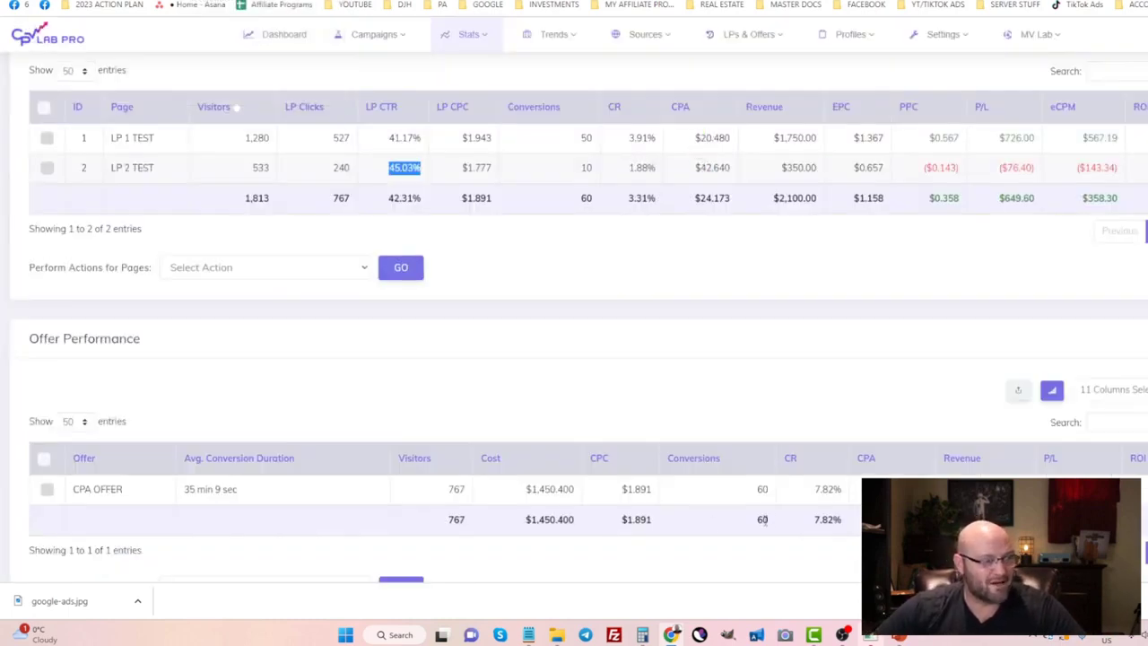
pyautogui.click(814, 499)
pyautogui.moveTo(815, 498); pyautogui.dragTo(845, 495)
pyautogui.click(852, 504)
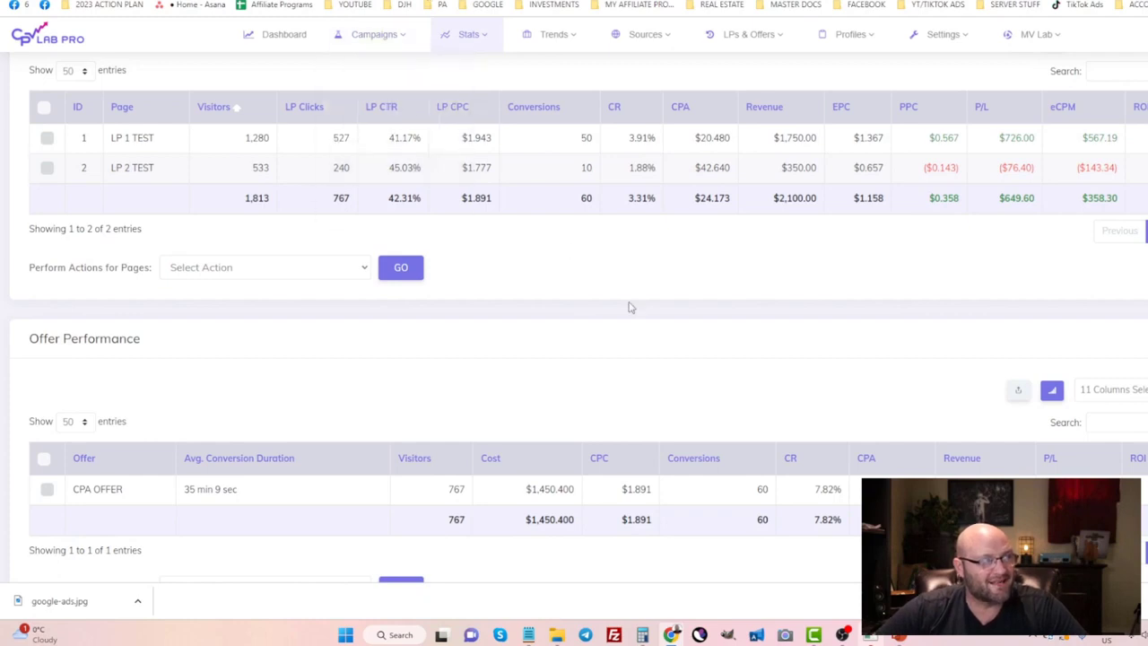
pyautogui.doubleClick(824, 489)
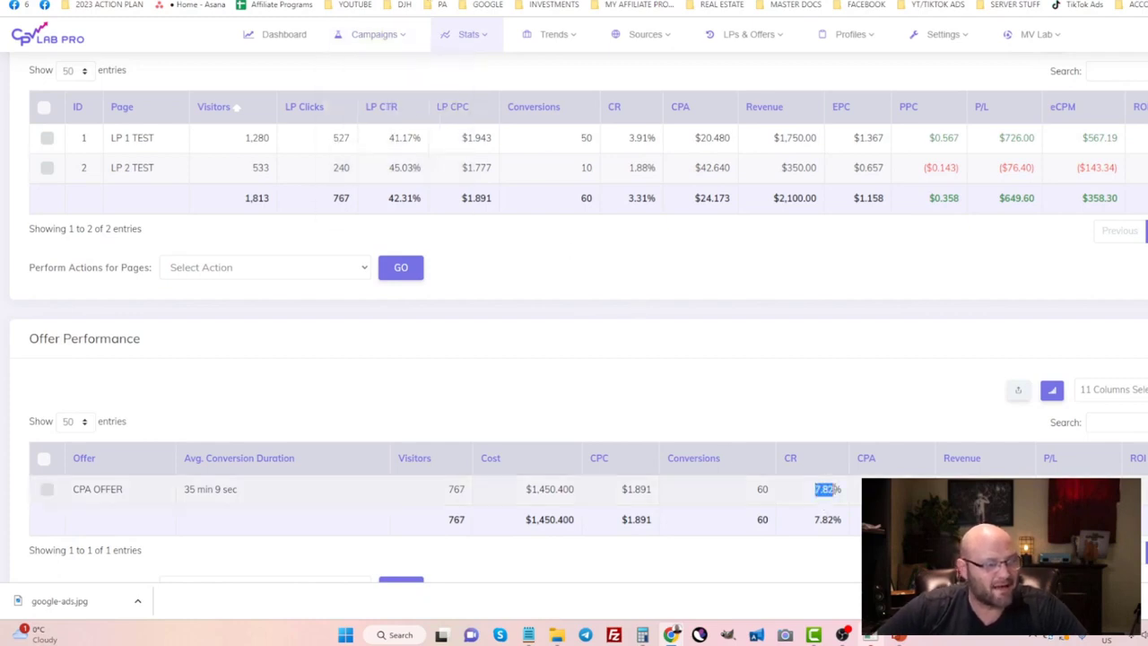
pyautogui.click(355, 1)
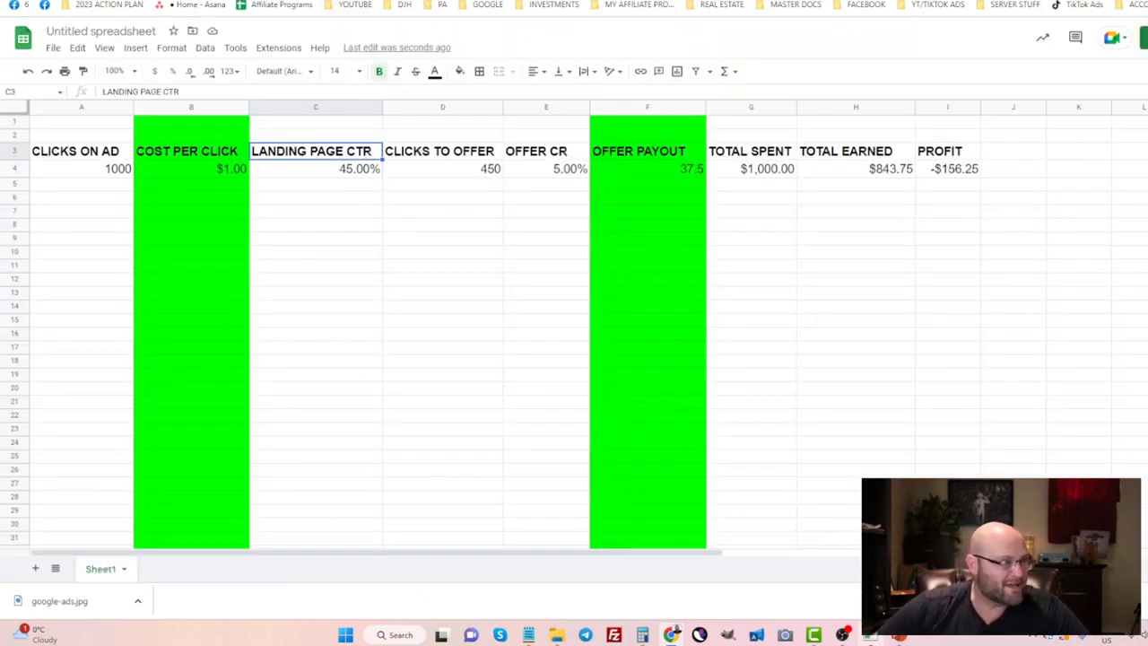
# Set the offer conversion rate in cell E4 to 7.82%.
pyautogui.click(560, 169)
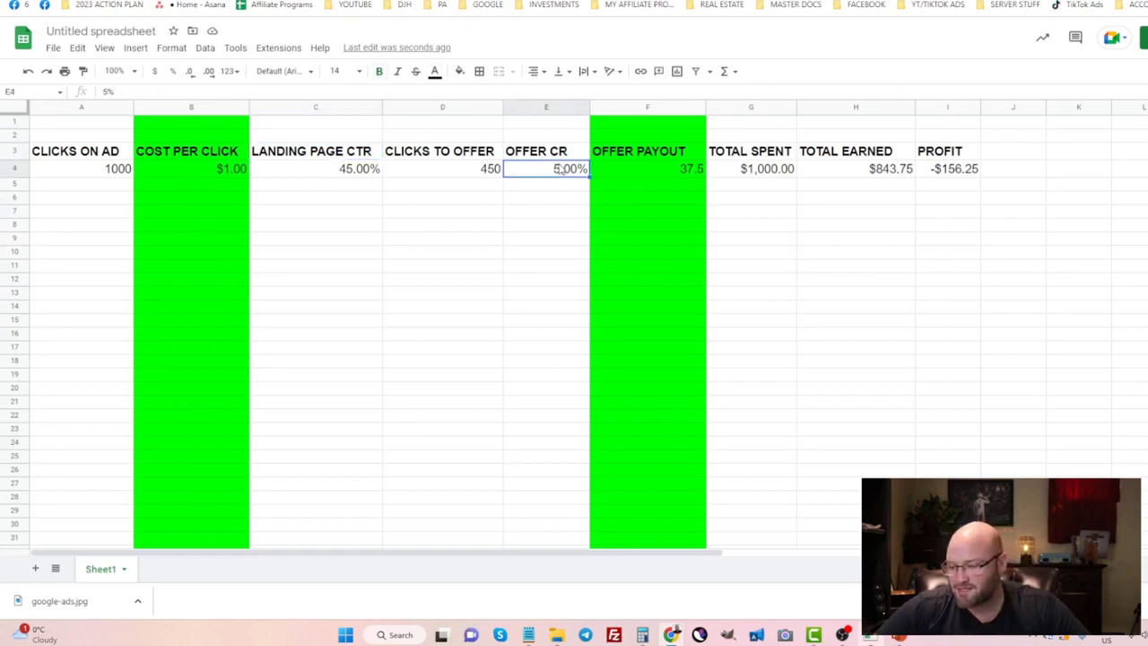
pyautogui.write('7.82')
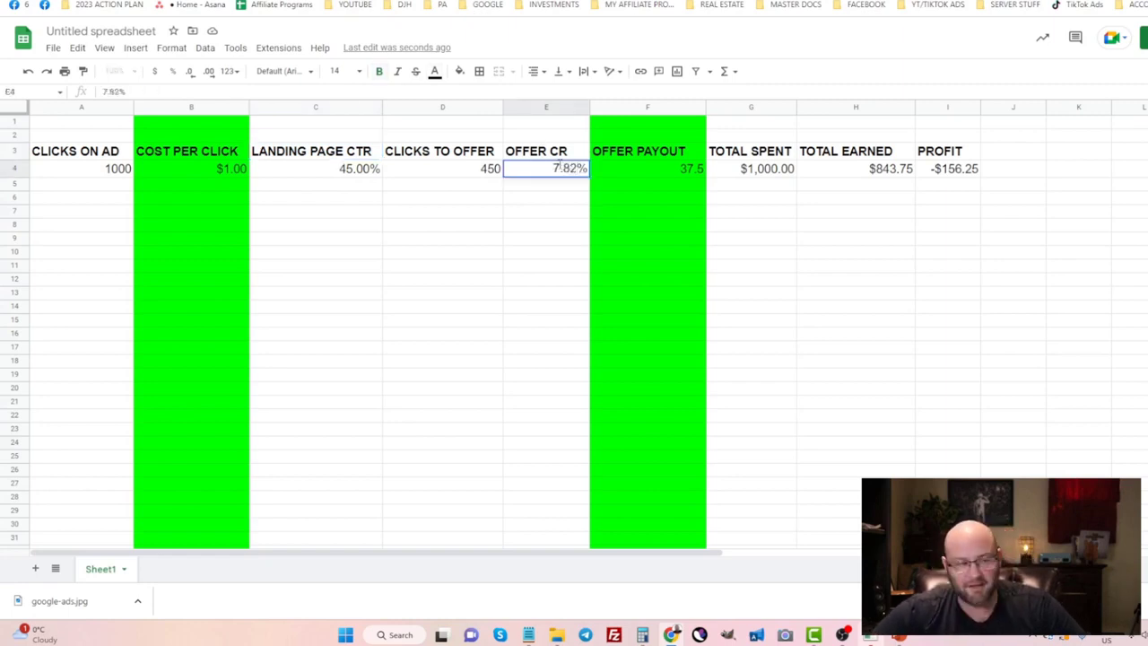
pyautogui.press('Return')
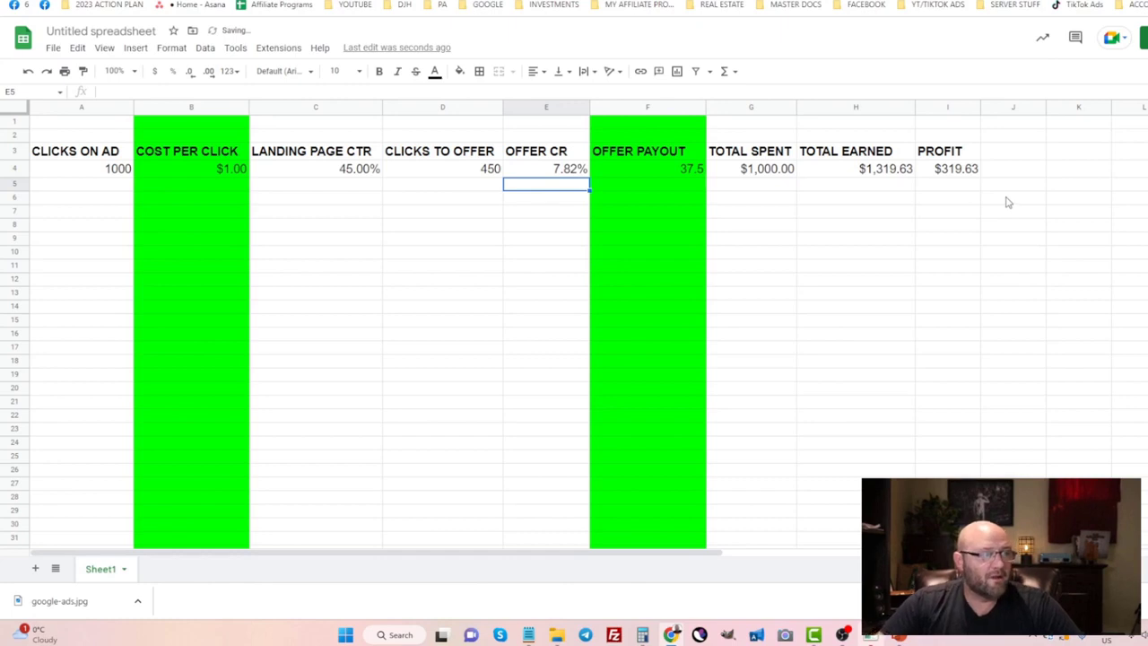
# Review the profit in cell I4 together with the offer CR heading and the offer payout in cell F4.
pyautogui.moveTo(933, 175); pyautogui.dragTo(985, 174)
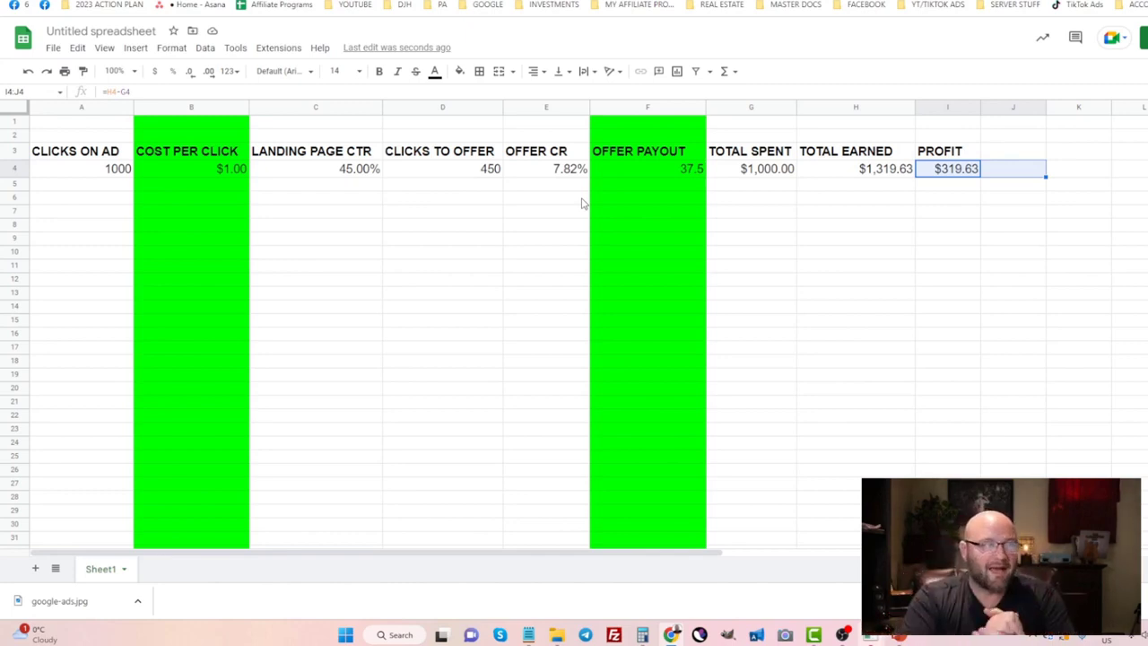
pyautogui.click(954, 173)
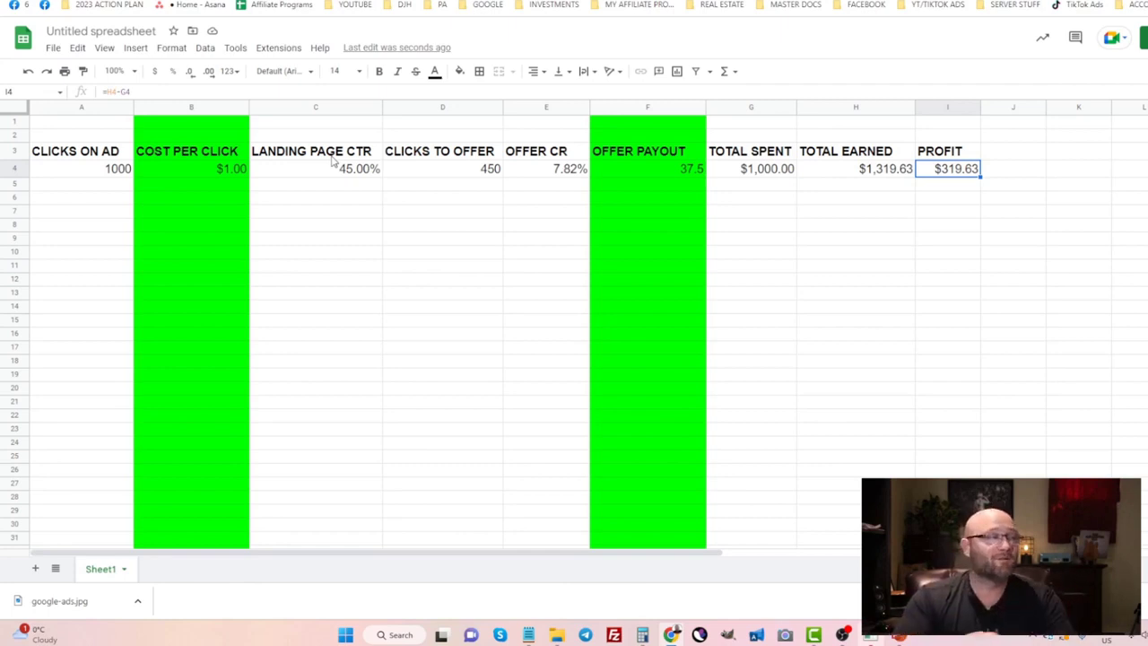
pyautogui.click(535, 156)
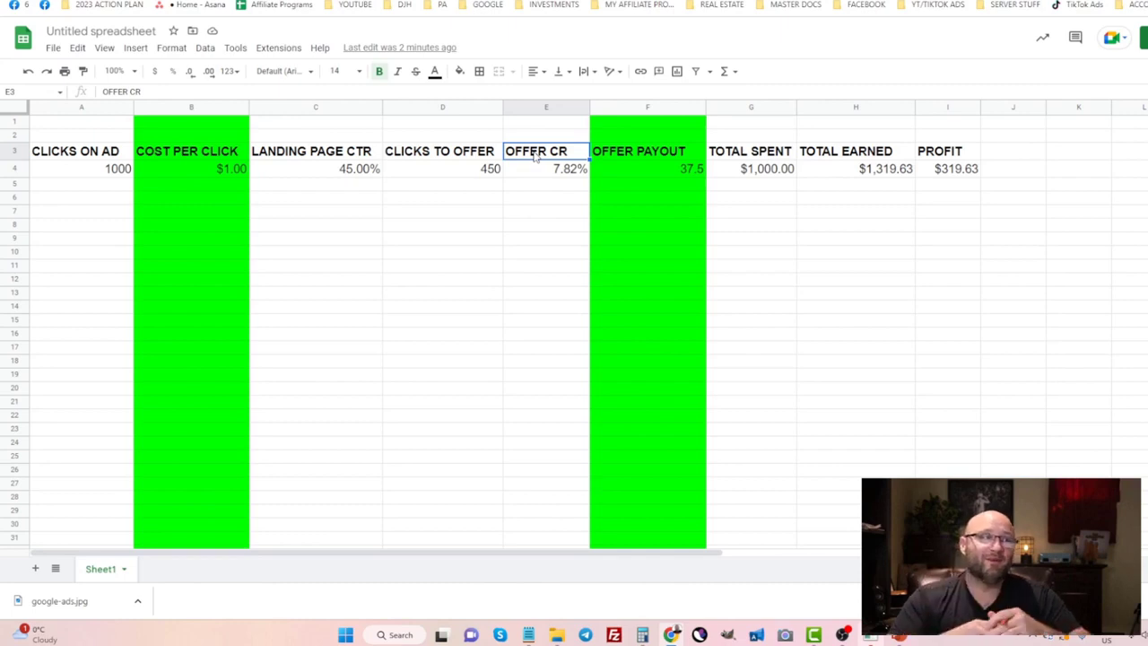
pyautogui.click(688, 170)
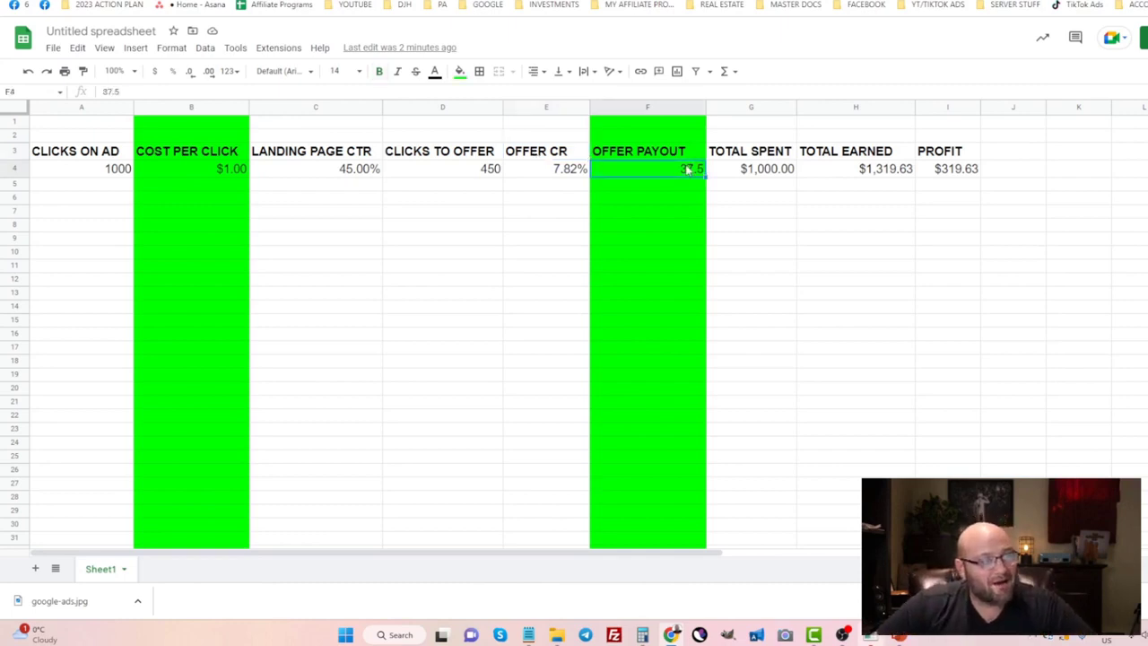